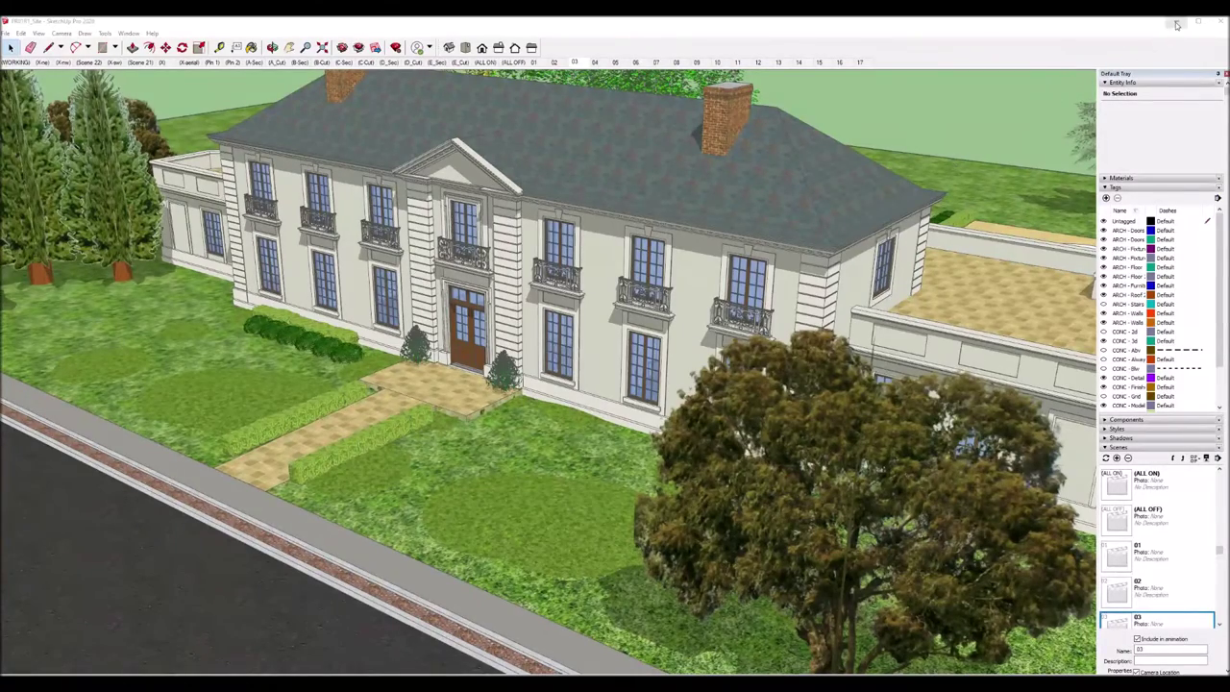
Bring LayOut's A10 First Floor Plan sheet forward from the FR01R1 project, then switch to the Word lighting notes.
key("alt+Tab")
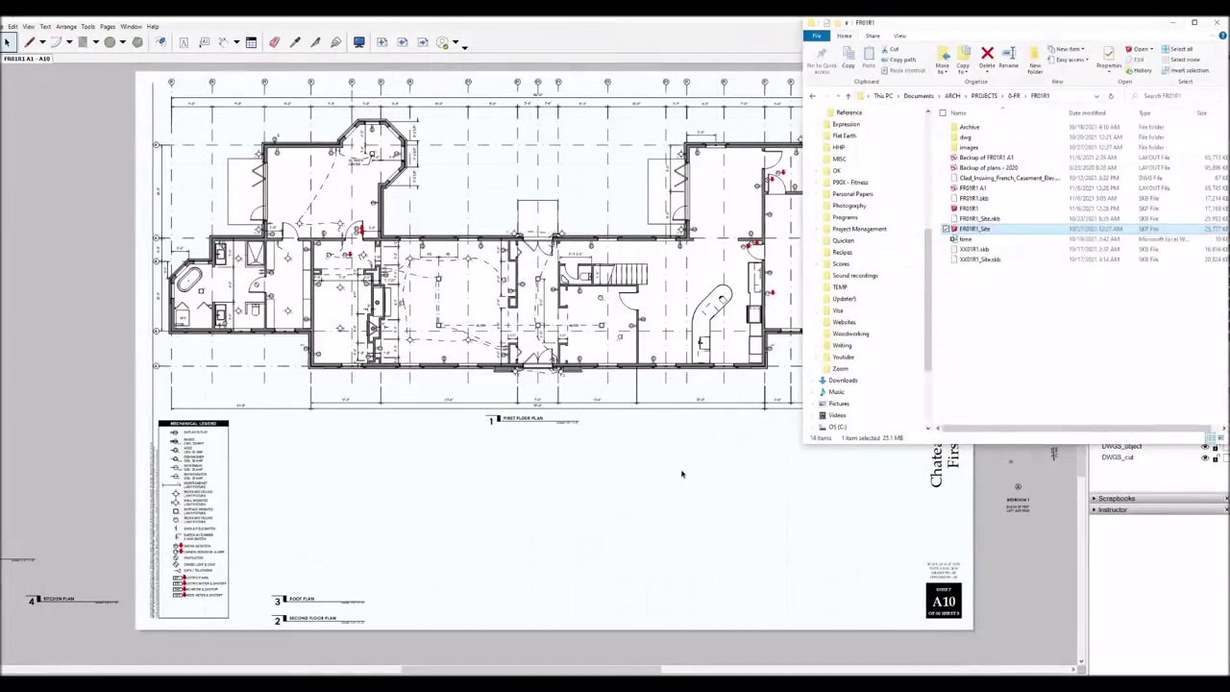
left_click(681, 473)
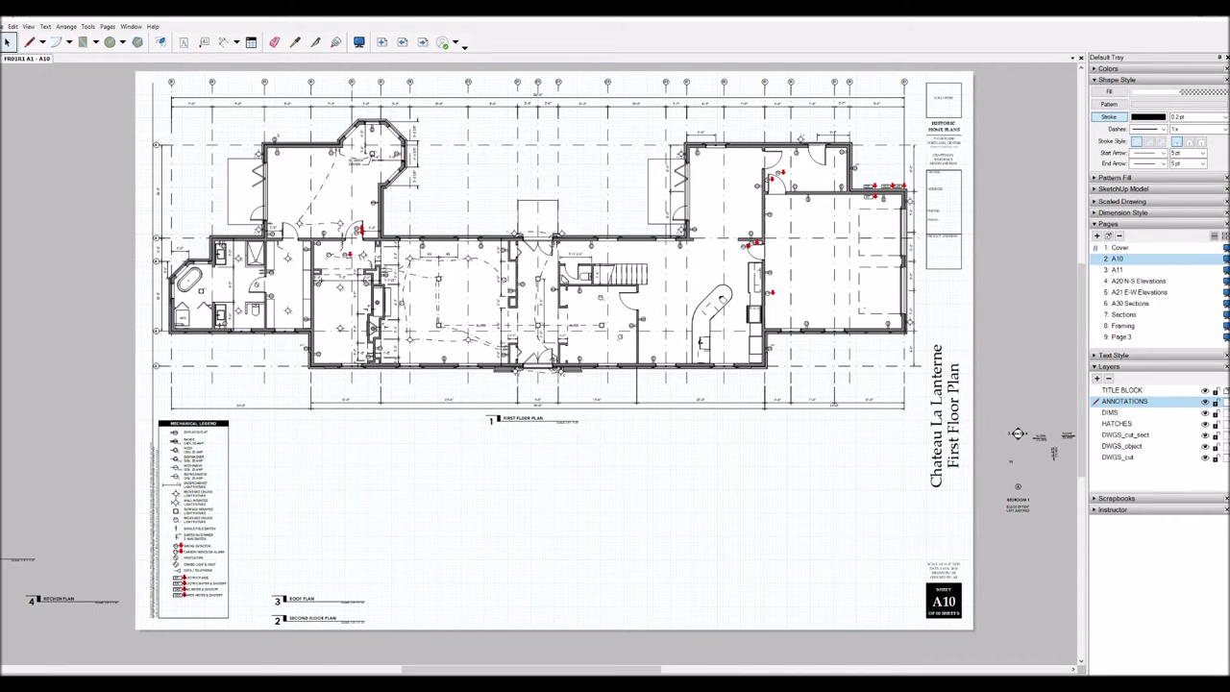
key("alt+Tab")
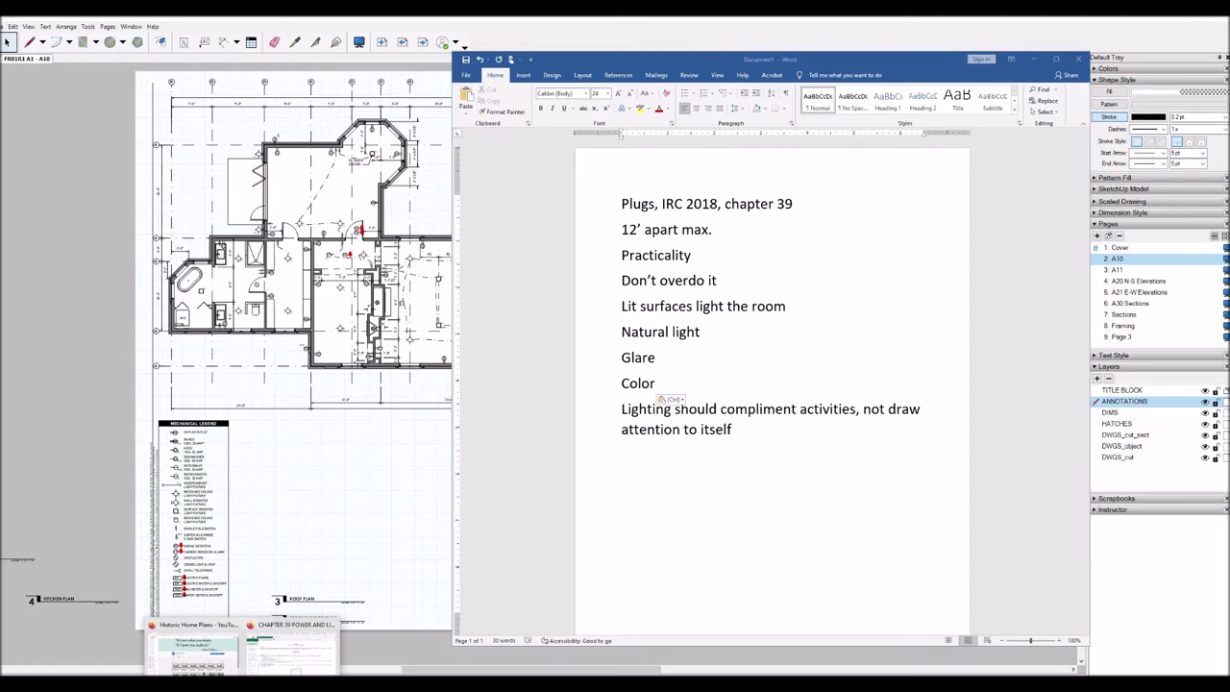
Switch to the 2018 IRC Chapter 39 Power and Lighting Distribution page in ICC Digital Codes.
left_click(300, 662)
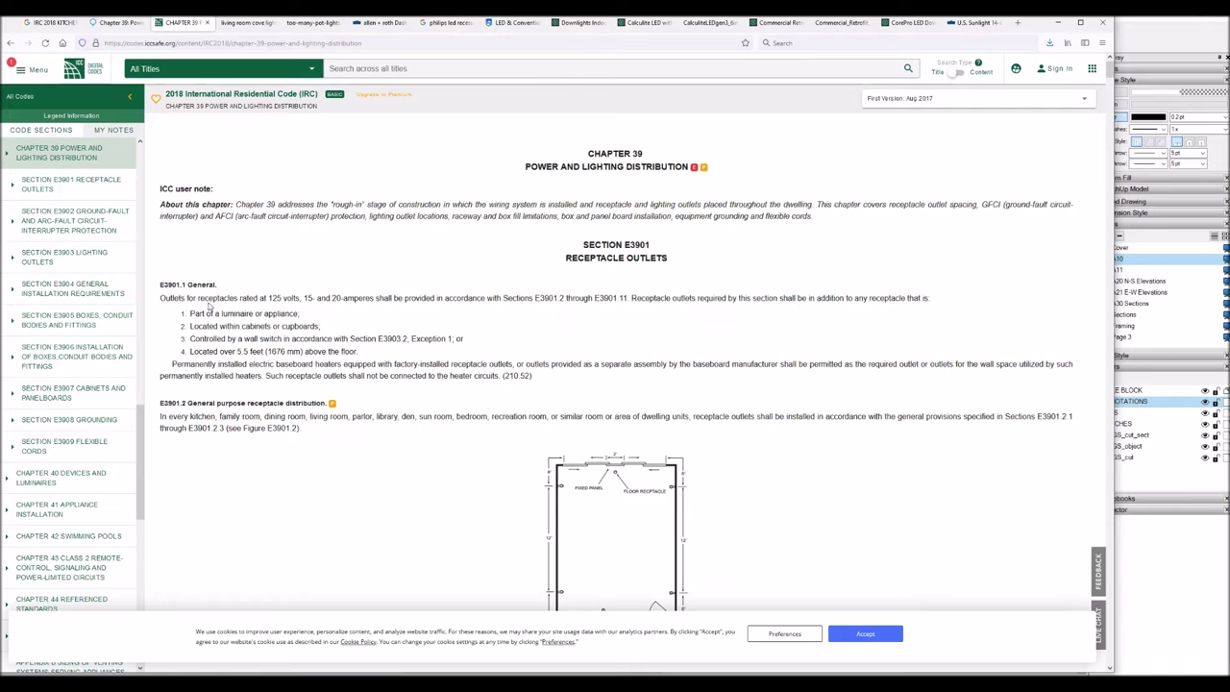
Scroll past E3901.1 to Figure E3901.2, its spacing rules and on to Section E3901.4.
scroll(209, 305, "down", 1)
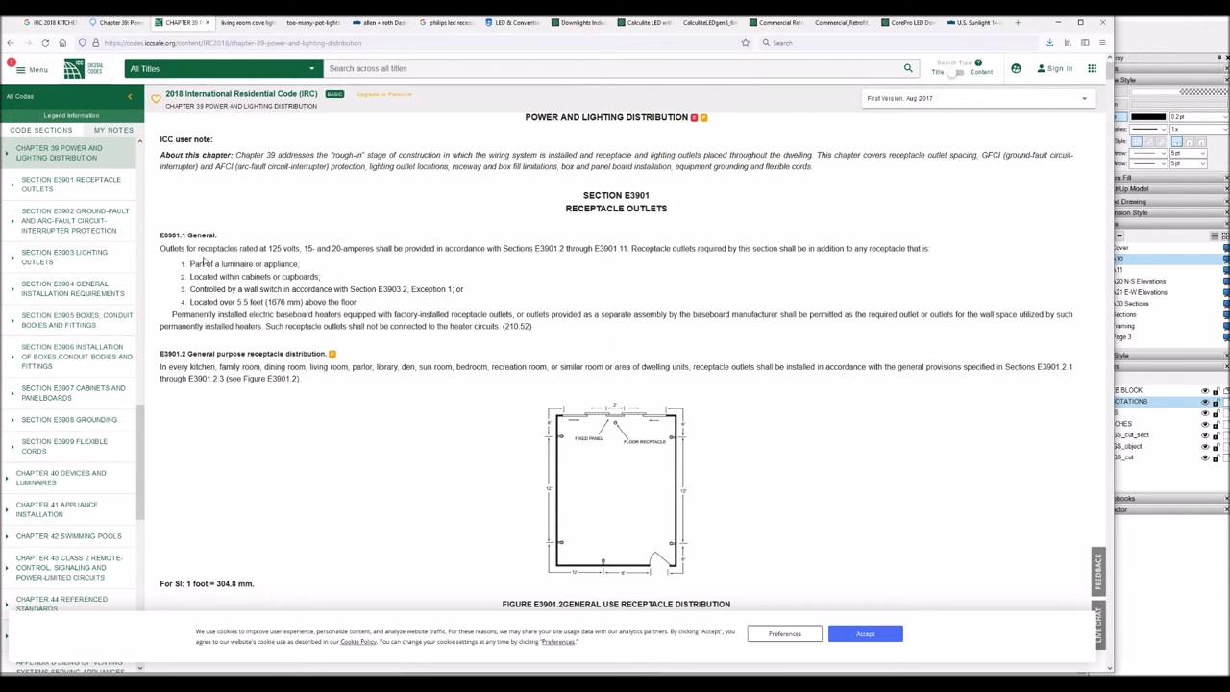
scroll(204, 260, "down", 4)
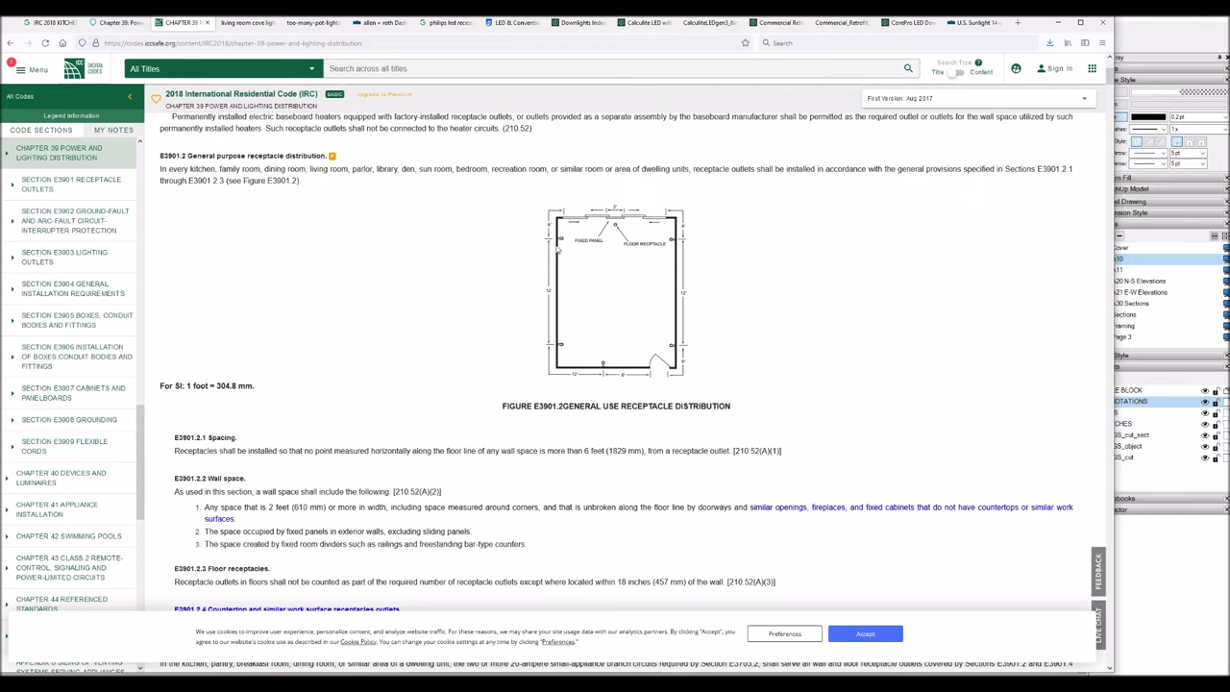
scroll(567, 319, "down", 1)
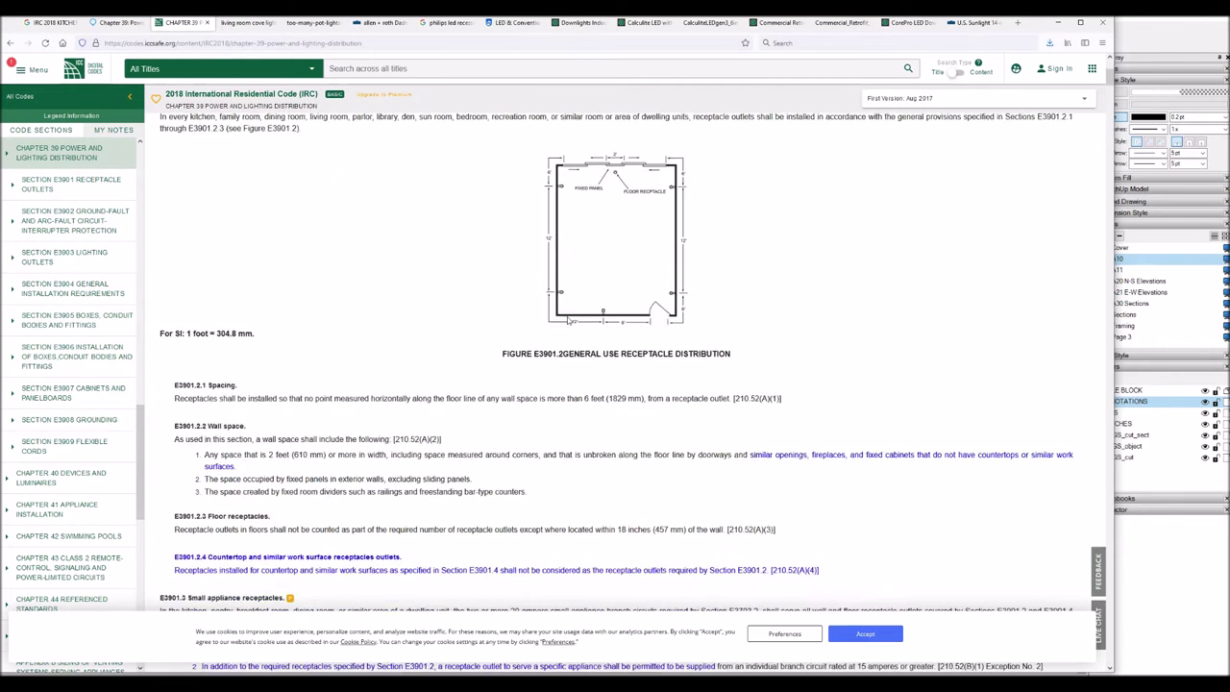
scroll(569, 321, "down", 10)
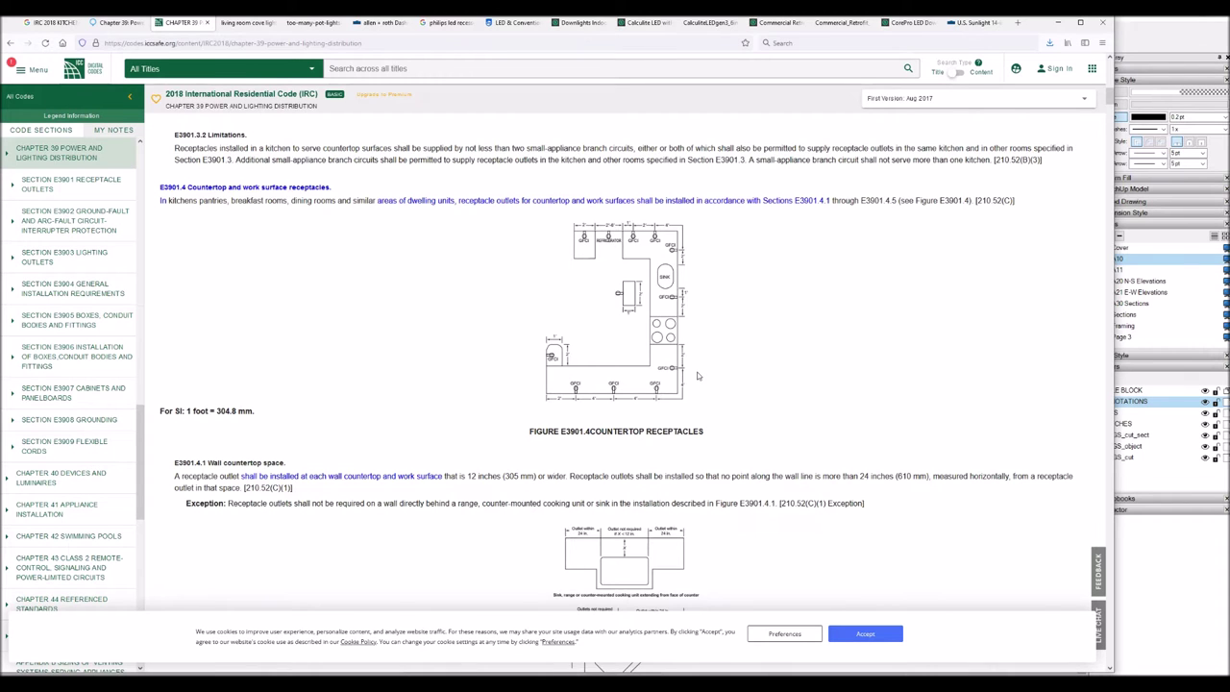
Read countertop receptacle sections E3901.4.1–E3901.4.4, then go back to the LayOut A10 sheet.
scroll(699, 376, "down", 2)
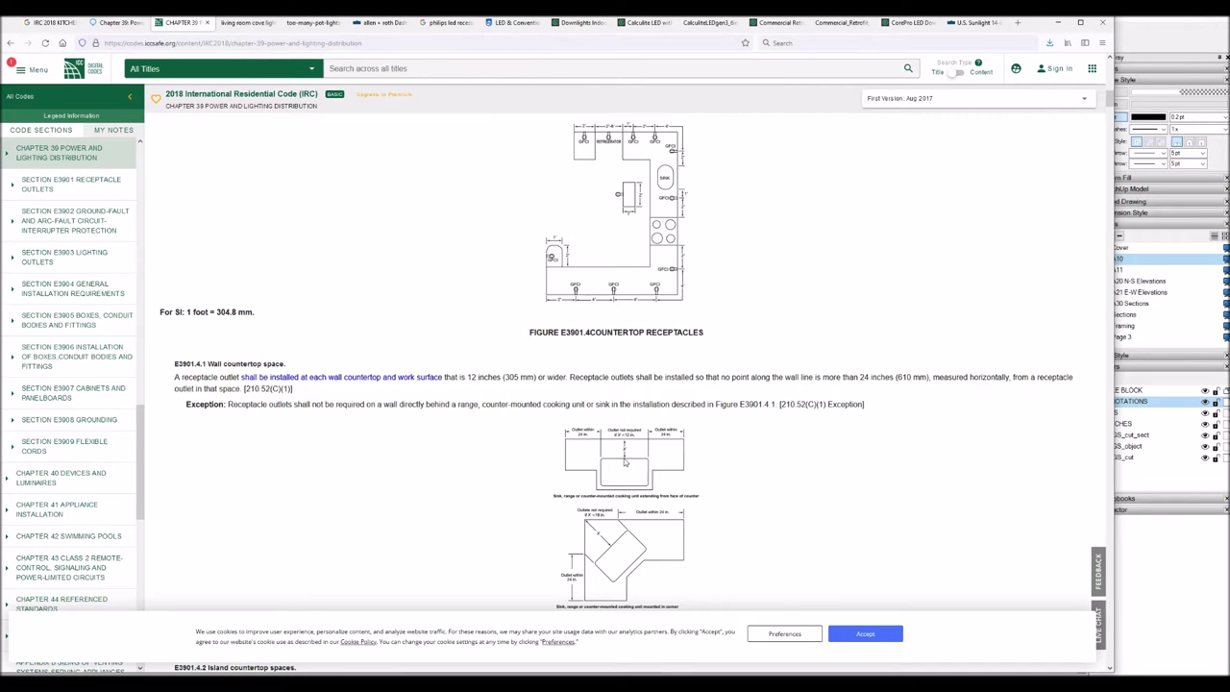
scroll(626, 463, "down", 2)
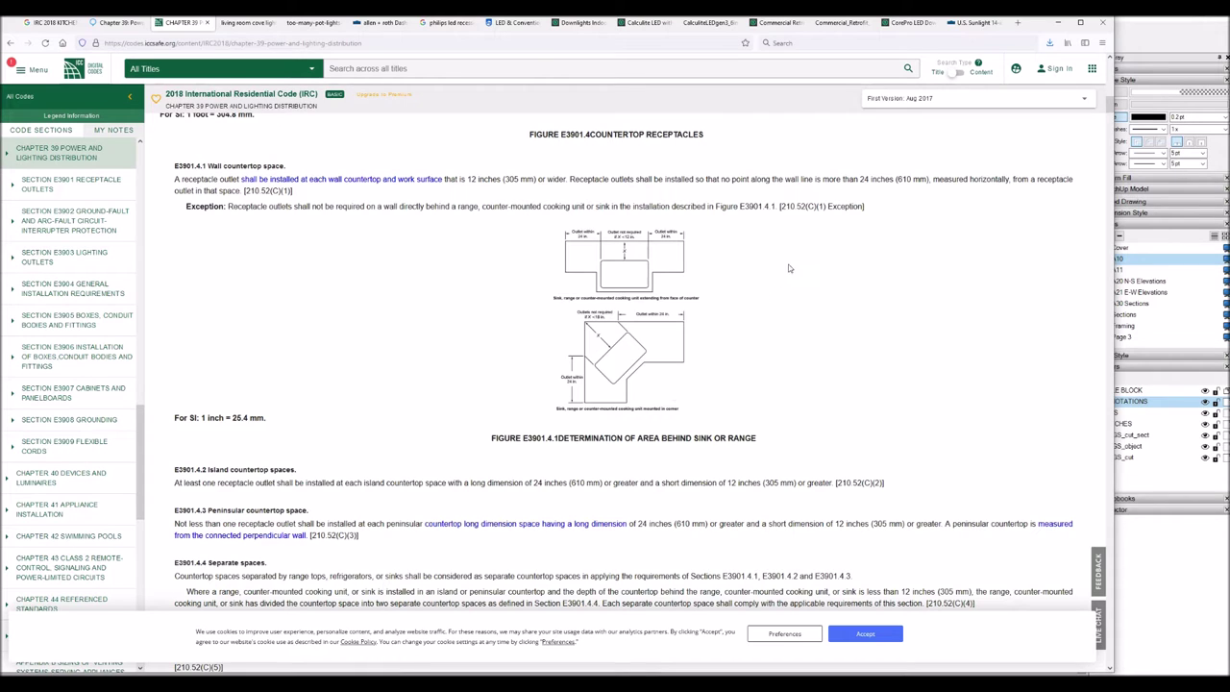
left_click(1129, 32)
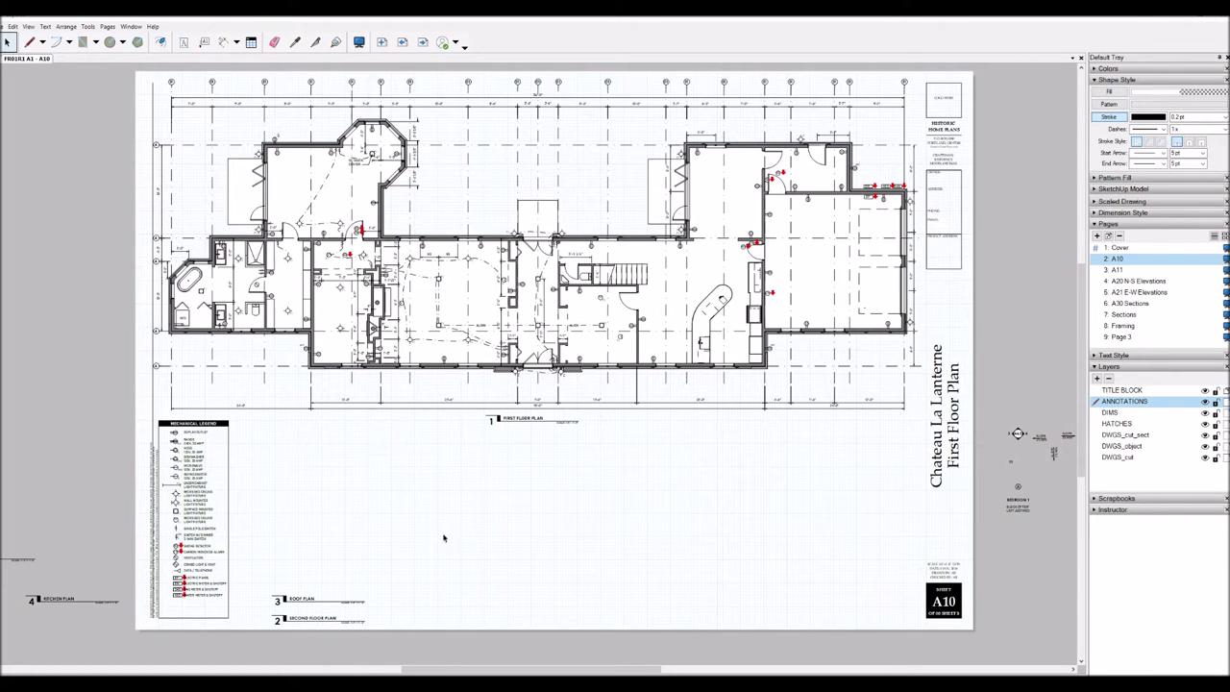
Bring the Word lighting notes forward, then put LayOut's A10 floor plan back in front.
key("alt+Tab")
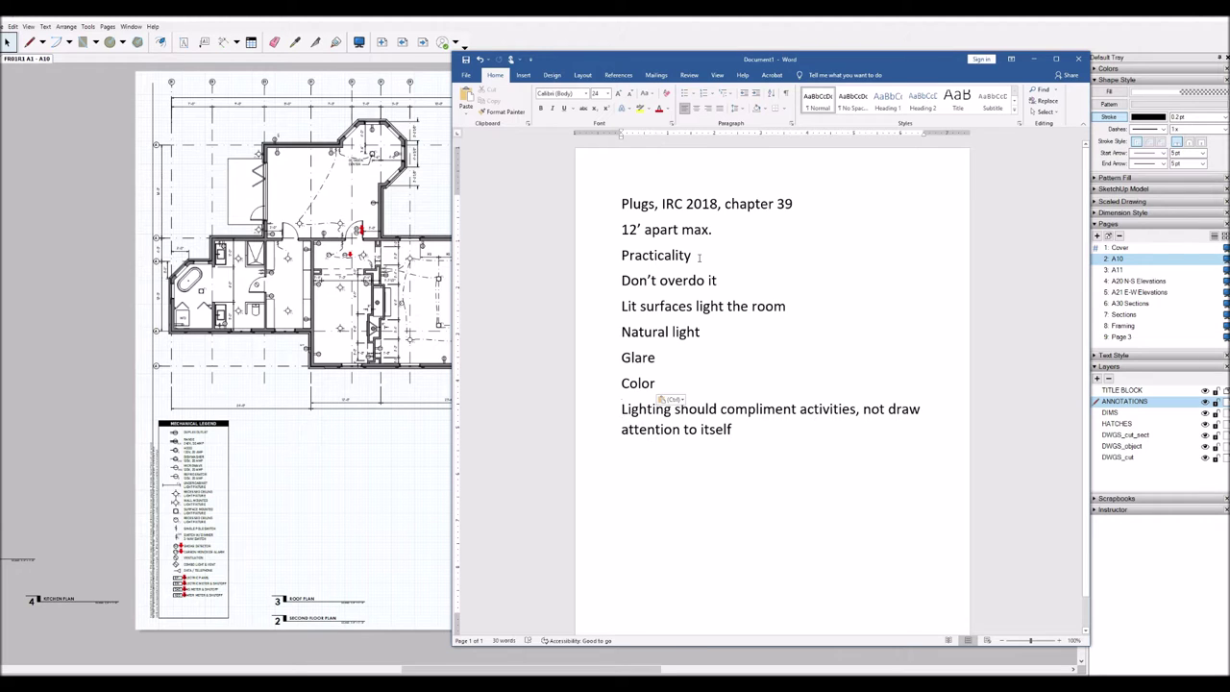
left_click(365, 466)
Select then deselect the A10 floor plan viewport to review its F1 fixtures, switches and outlets.
left_click(365, 464)
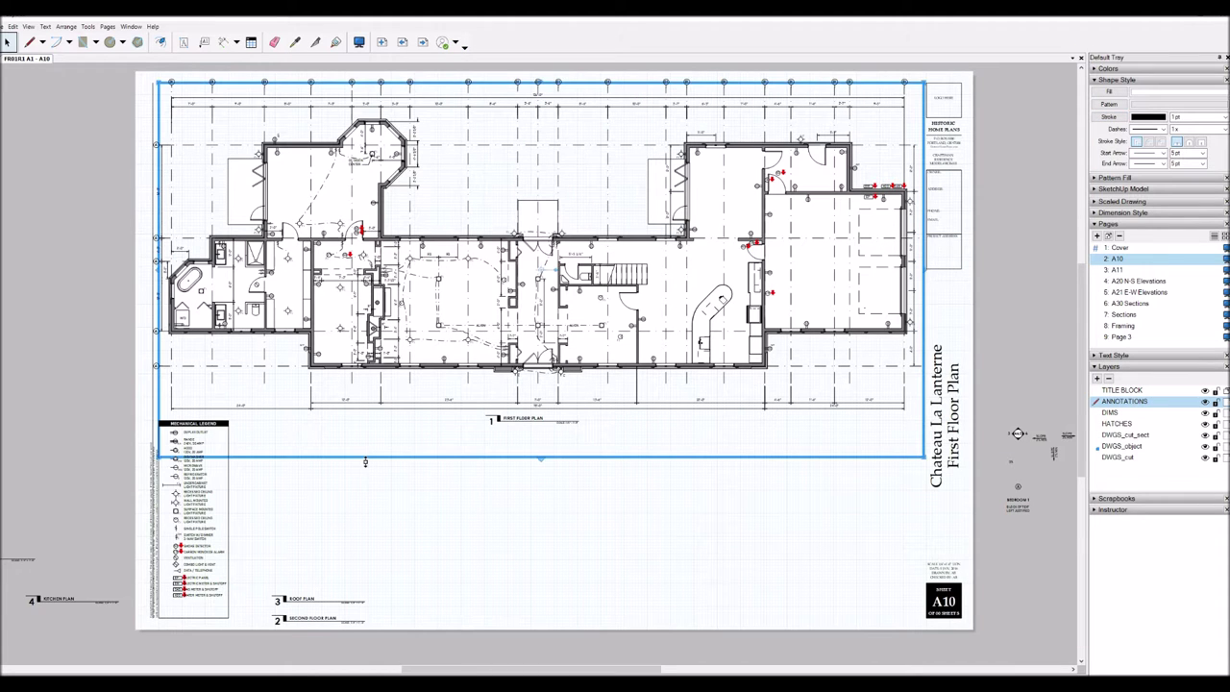
left_click(386, 514)
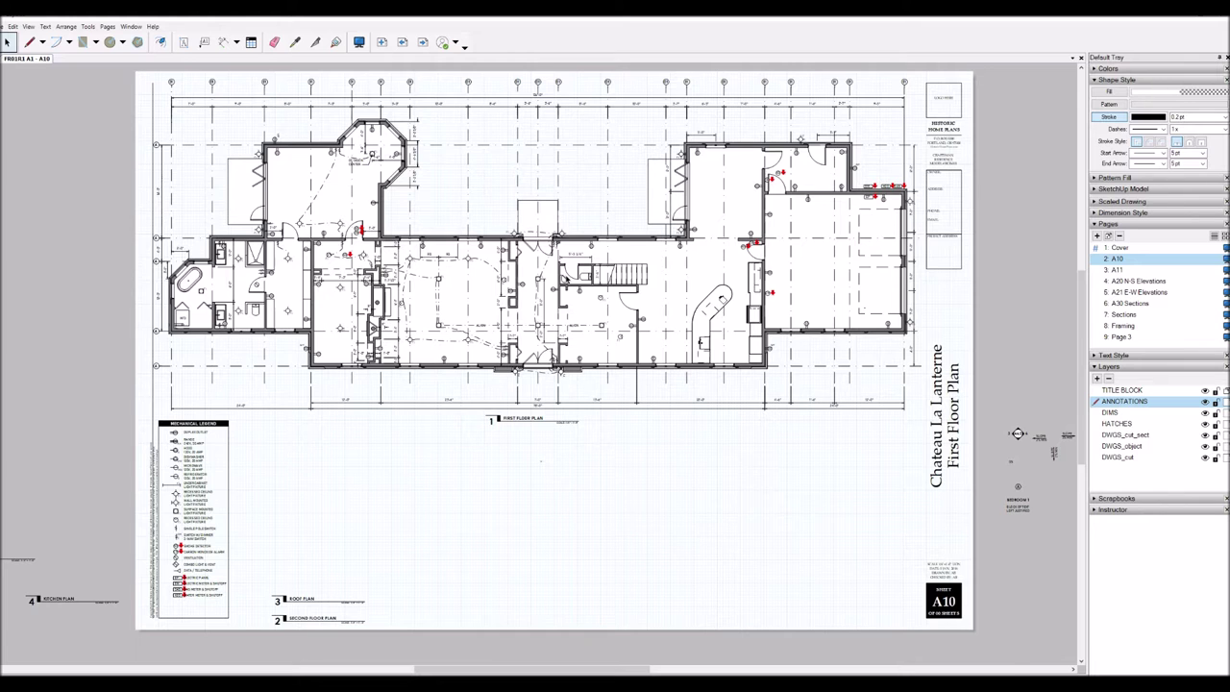
scroll(541, 462, "up", 4)
Zoom into the central rooms, then switch to the IRC countertop receptacle rules in the browser.
scroll(493, 590, "up", 1)
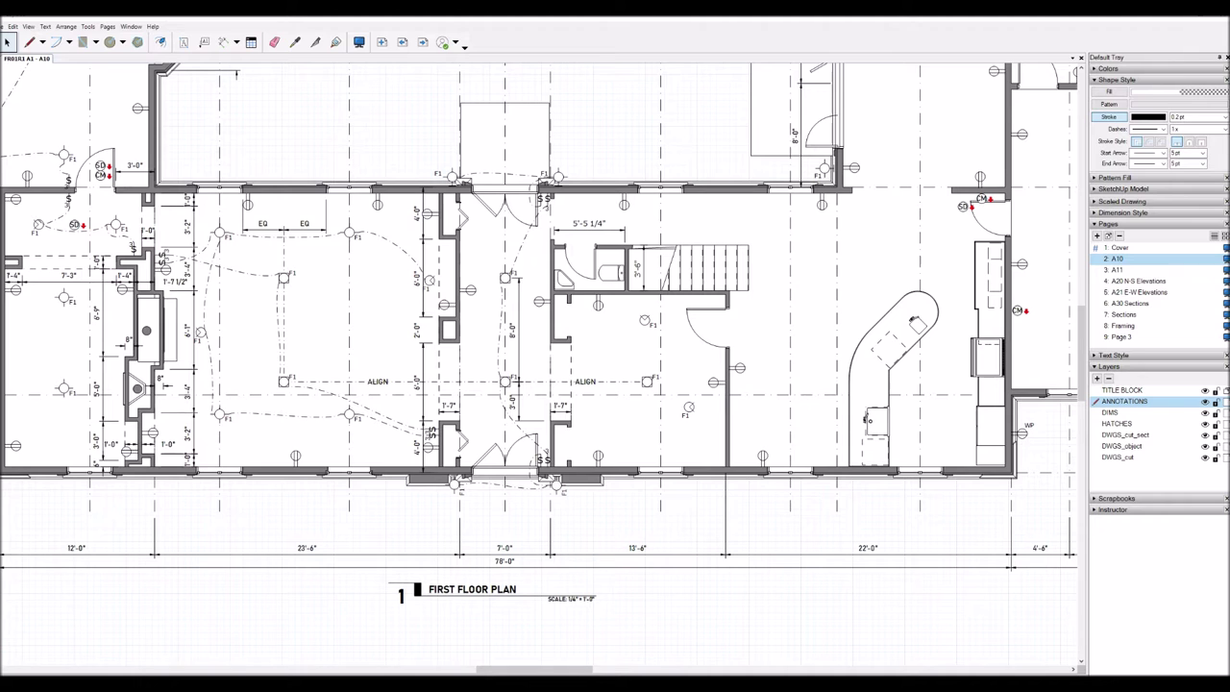
left_click(289, 644)
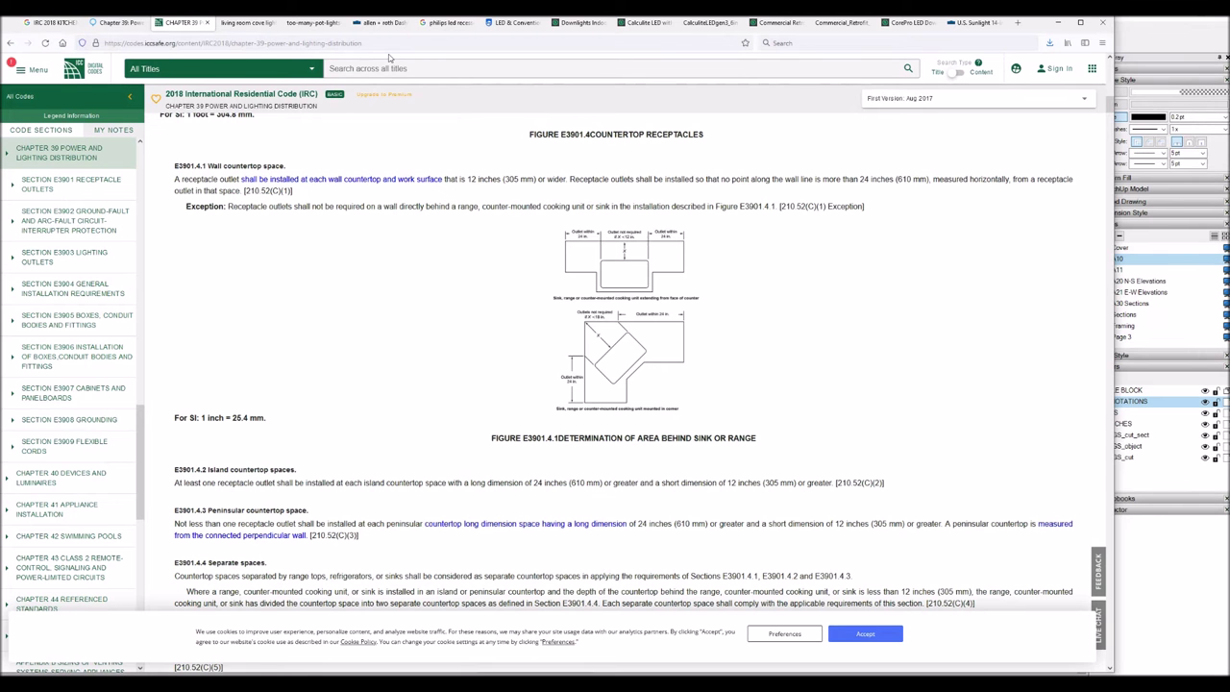
Show the Lowe's page for the allen + roth Dashwood 18.5-in black LED outdoor wall light ($99.98).
left_click(380, 23)
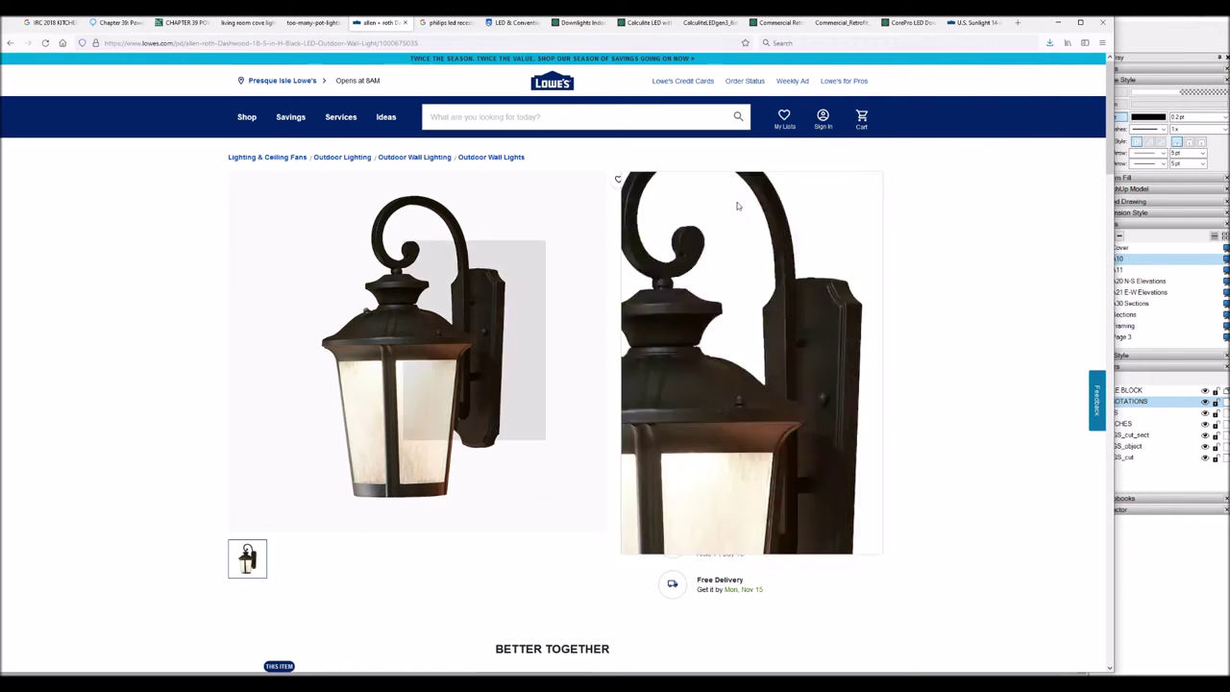
Return to the LayOut A10 First Floor Plan and zoom in and out around the doorway switches.
left_click(1151, 37)
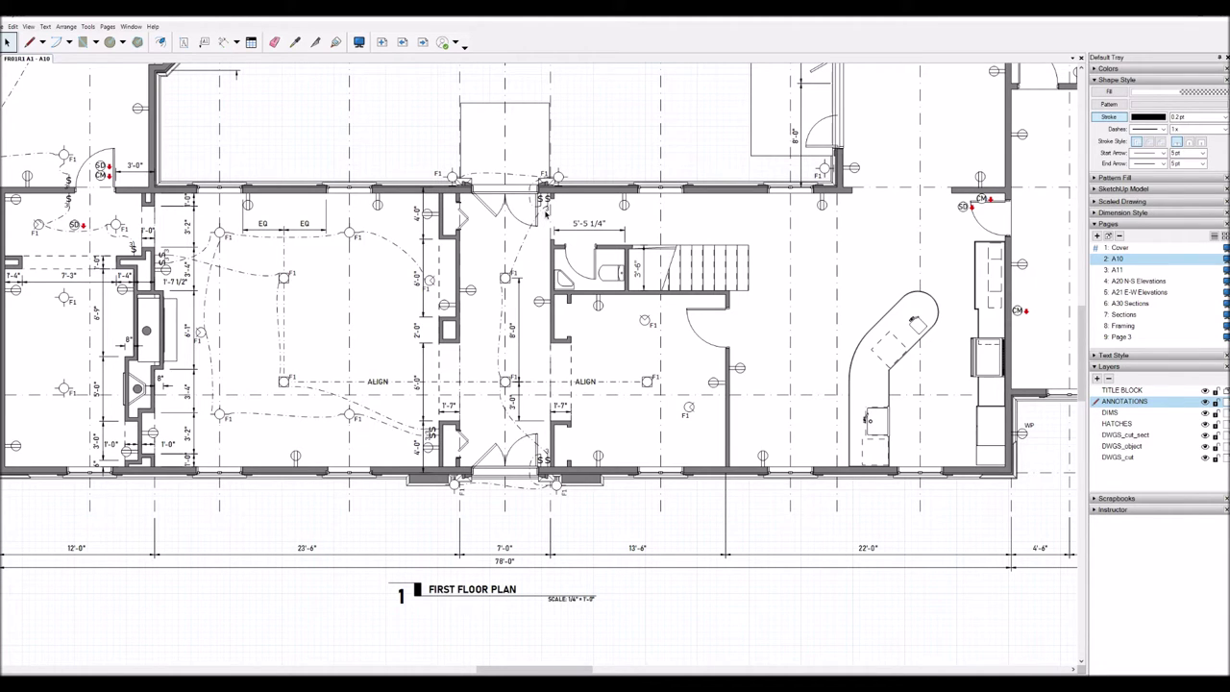
scroll(545, 215, "up", 3)
scroll(548, 212, "up", 2)
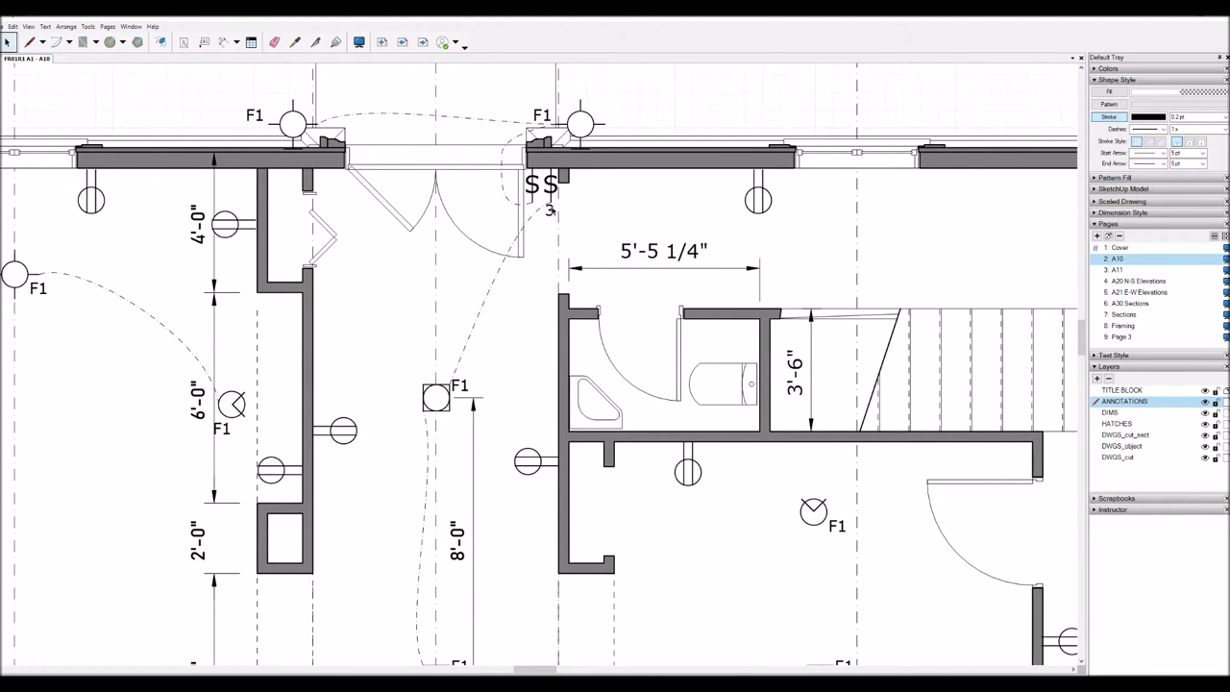
scroll(548, 179, "down", 2)
scroll(544, 172, "down", 1)
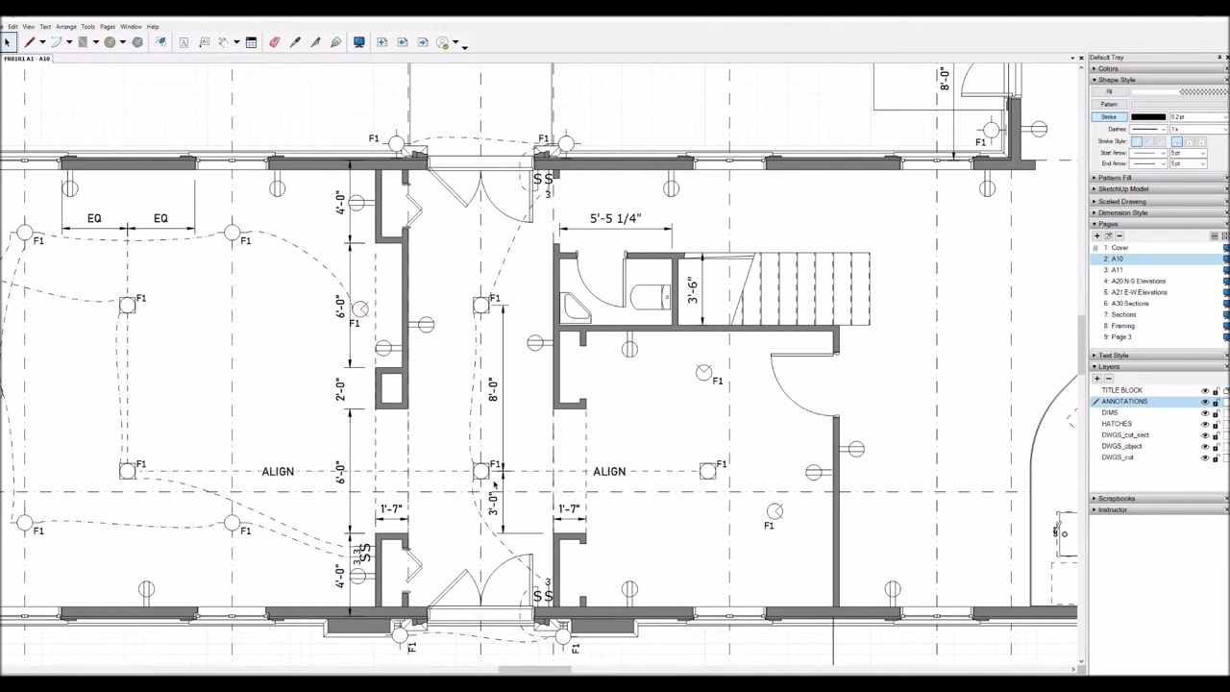
scroll(554, 415, "down", 1)
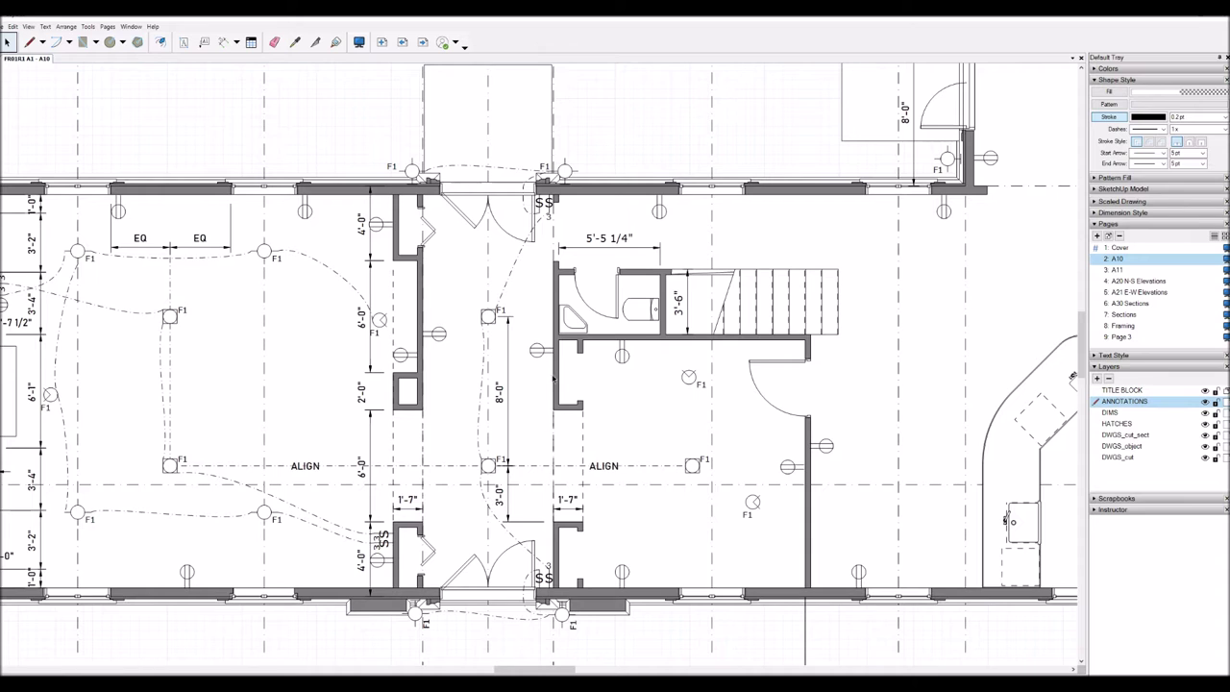
scroll(559, 333, "down", 1)
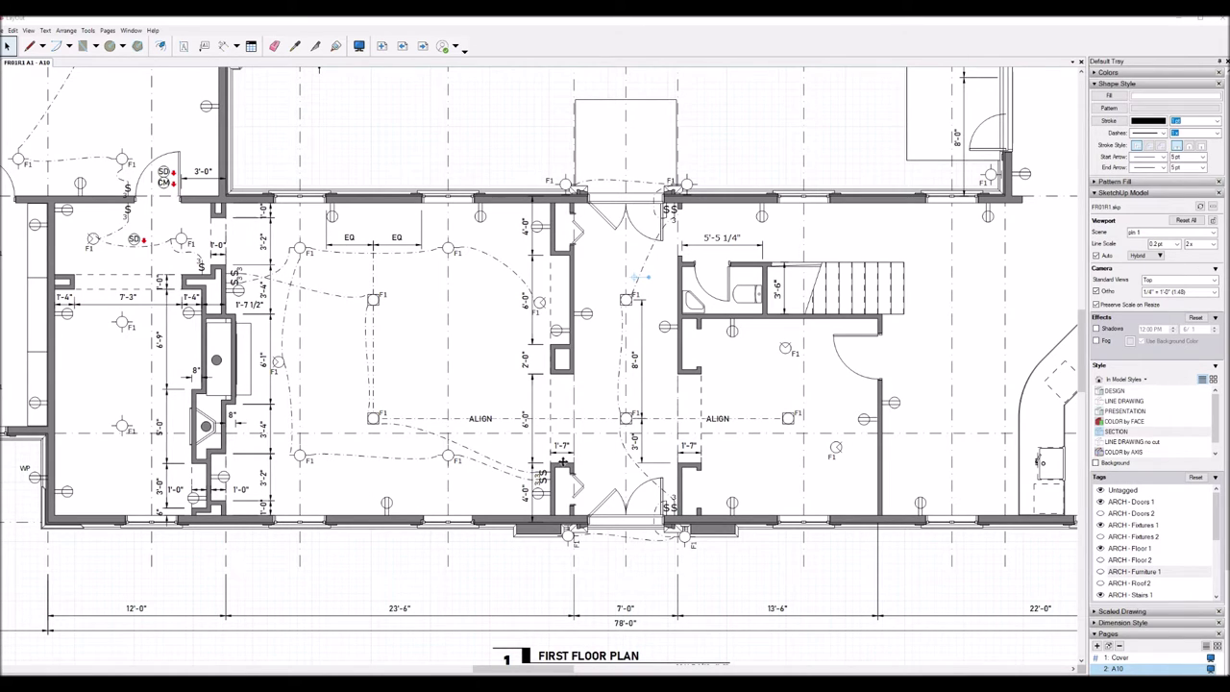
Toggle the ARCH - Furniture 1 tag's visibility in the SketchUp Model panel's tag list.
left_click(1102, 572)
left_click(1102, 573)
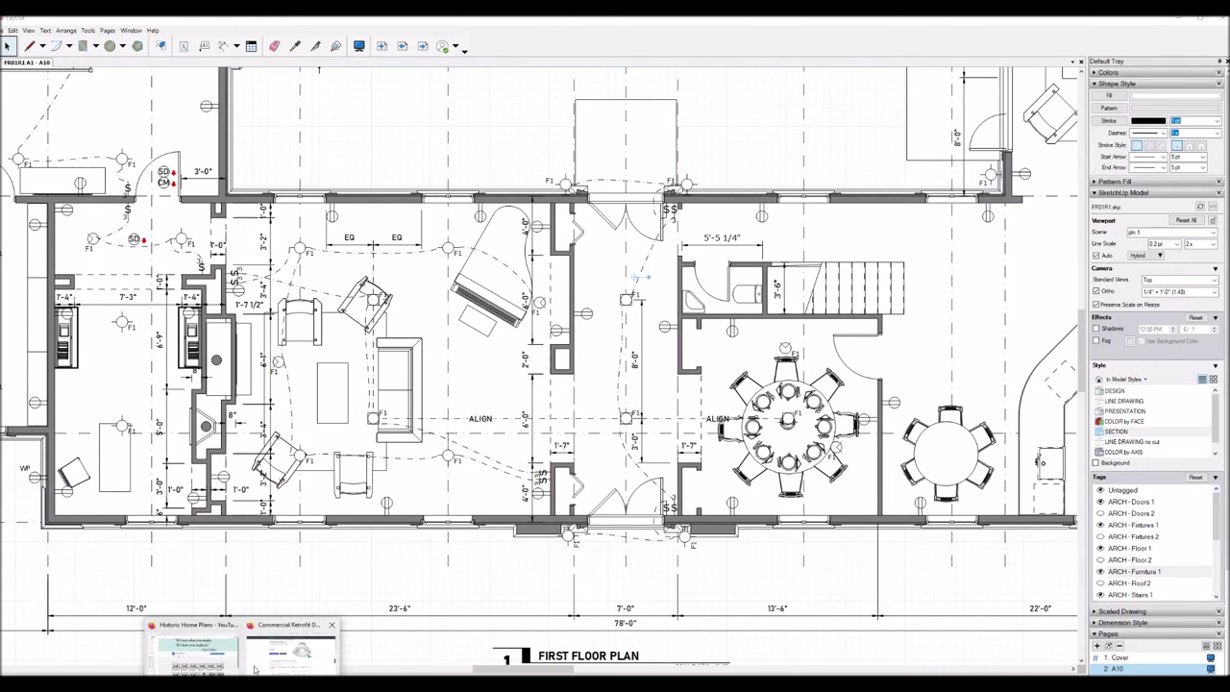
left_click(293, 649)
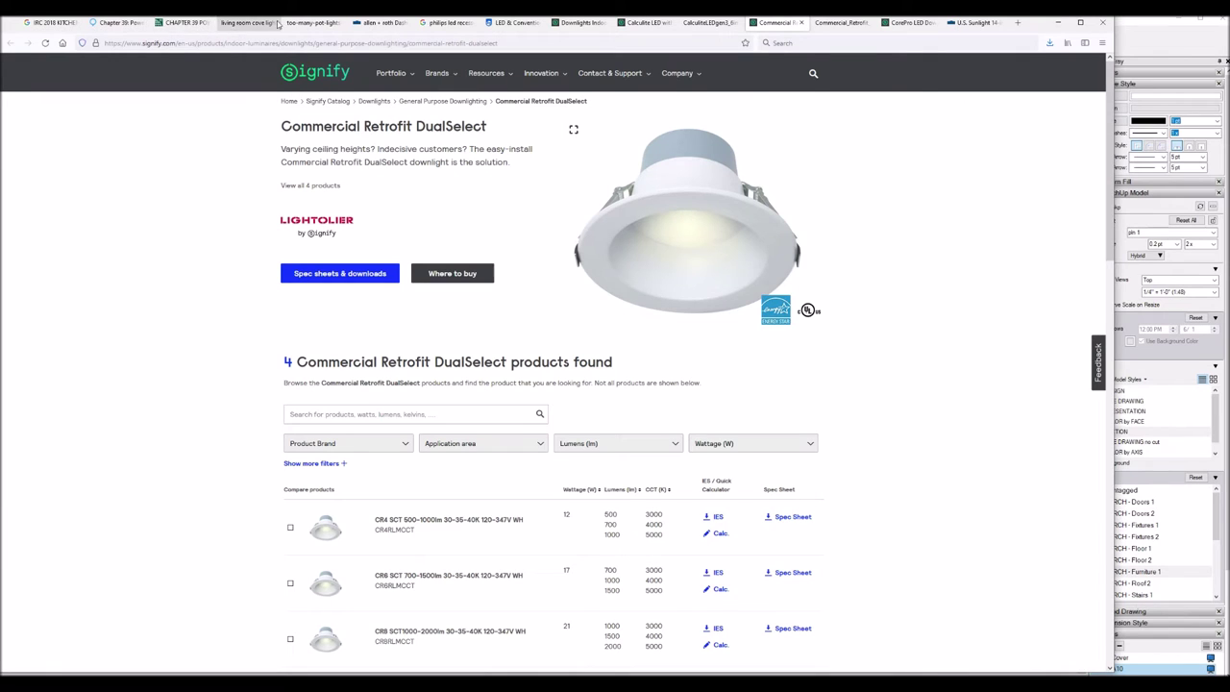
Show the 'too many pot lights' photo of an unfinished room crowded with recessed downlights.
left_click(308, 23)
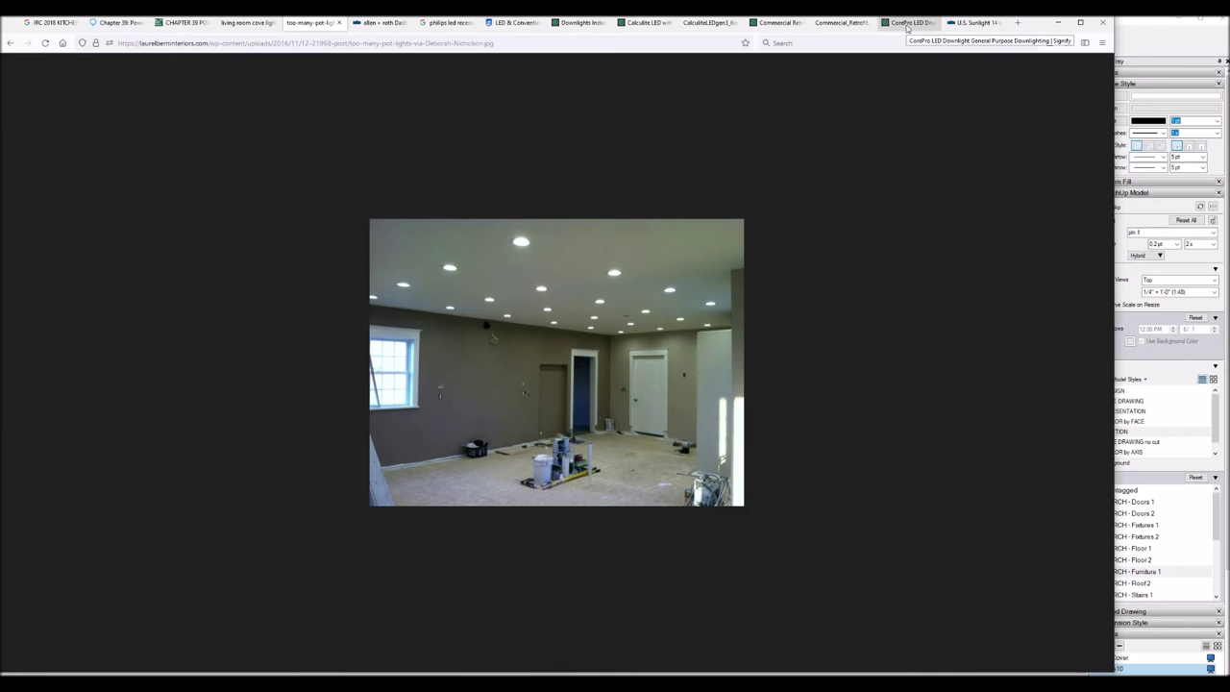
Display Signify's CorePro LED Downlight page with its 16 models, such as the 4" 750lm 90 CRI 30K.
left_click(907, 23)
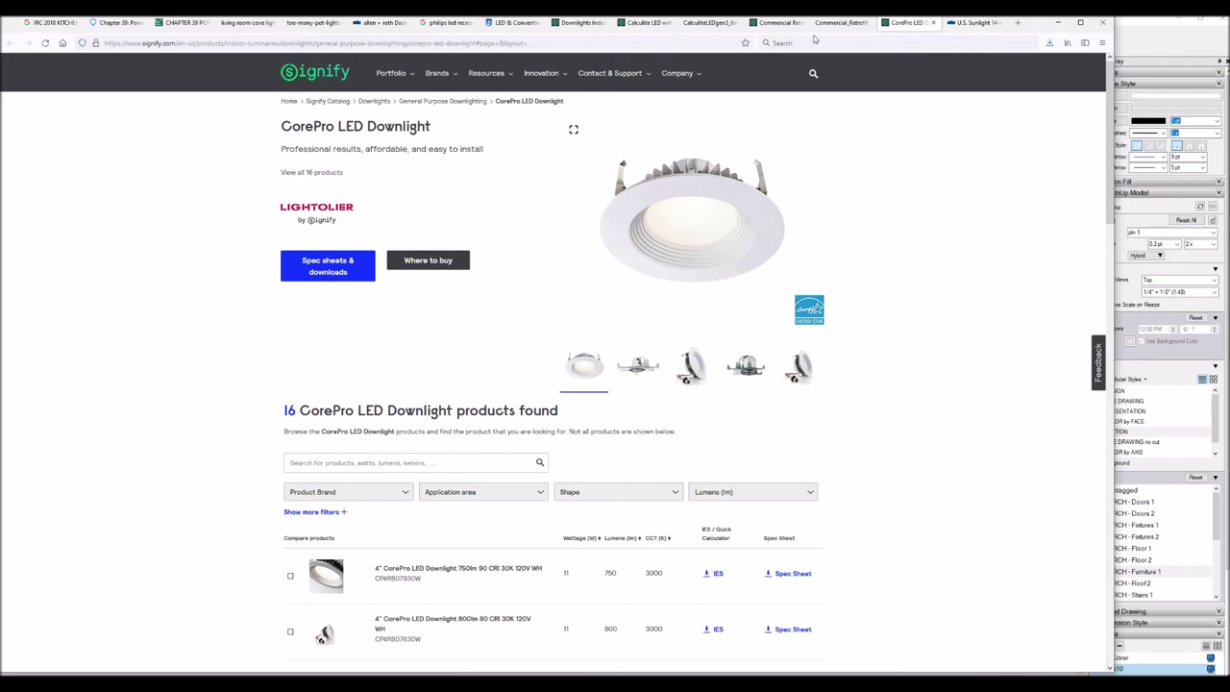
Review the Commercial Retrofit DualSelect downlight page, then return to LayOut's A10 First Floor Plan.
left_click(778, 23)
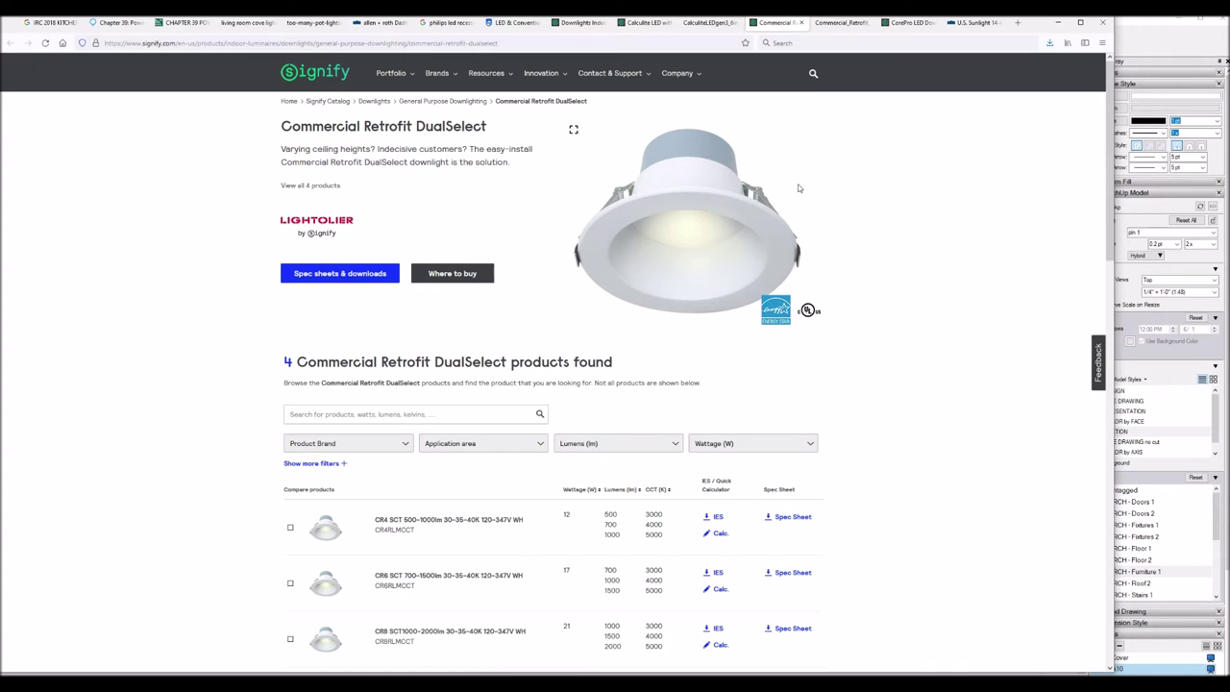
left_click(1130, 40)
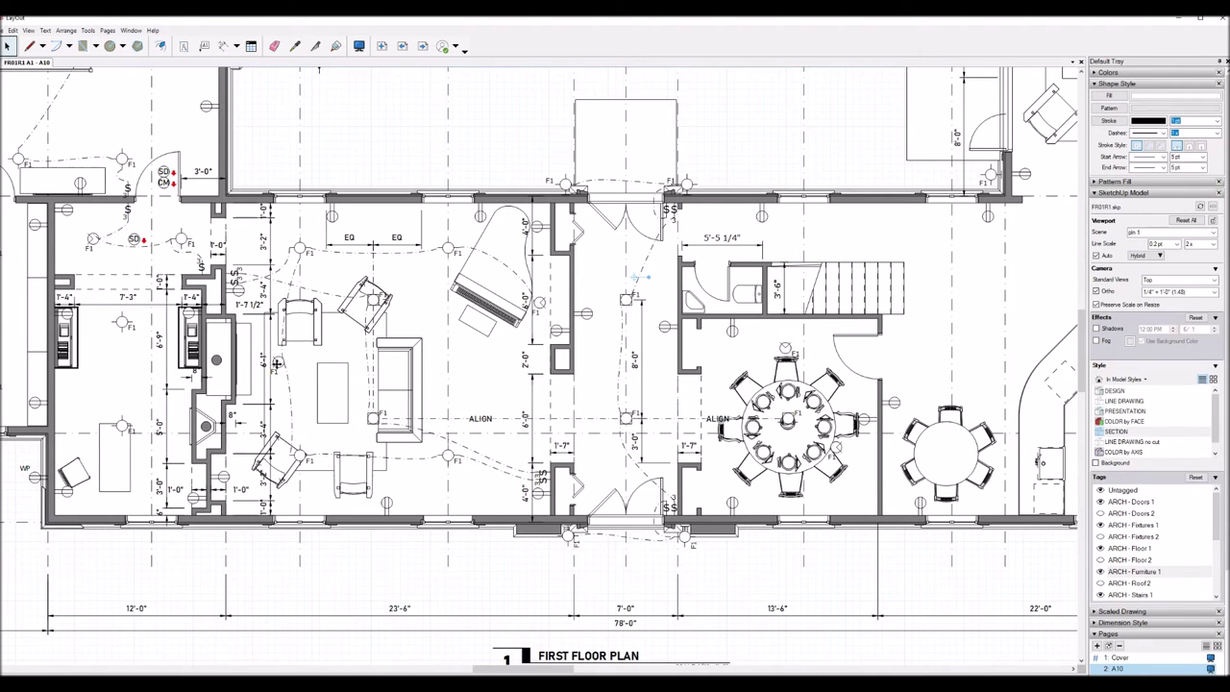
scroll(273, 361, "up", 2)
scroll(257, 363, "up", 2)
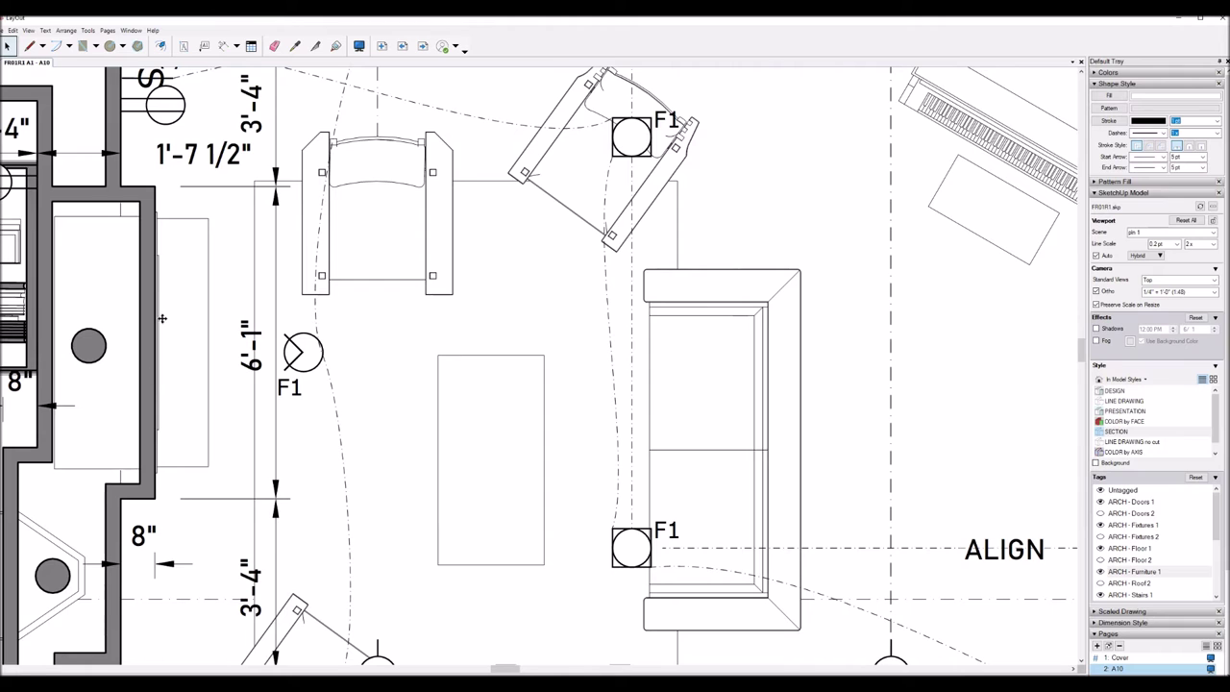
scroll(163, 309, "down", 2)
scroll(164, 309, "down", 3)
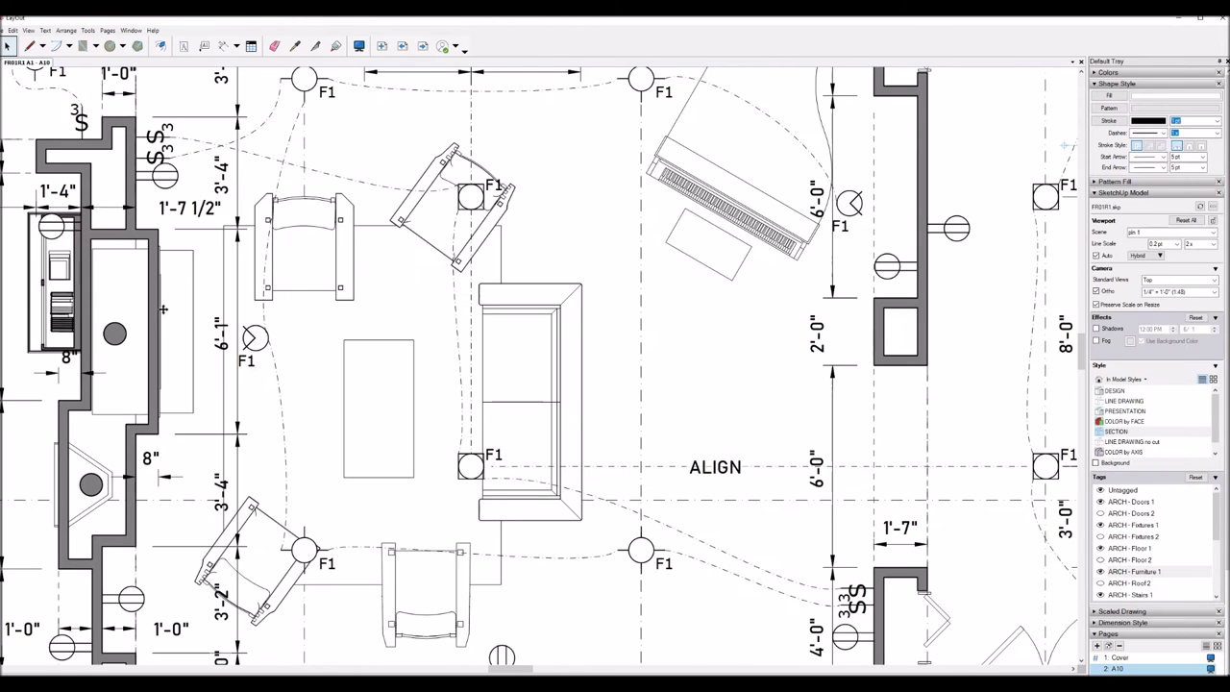
scroll(205, 308, "down", 2)
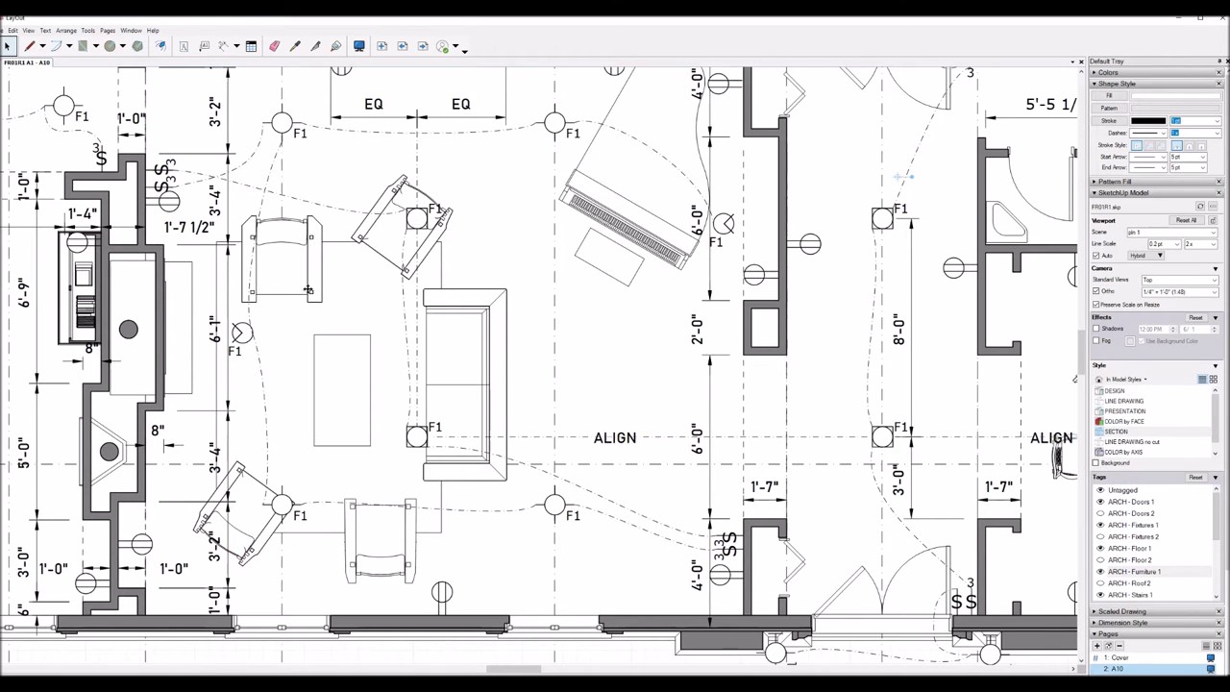
scroll(581, 255, "down", 1)
scroll(708, 228, "down", 1)
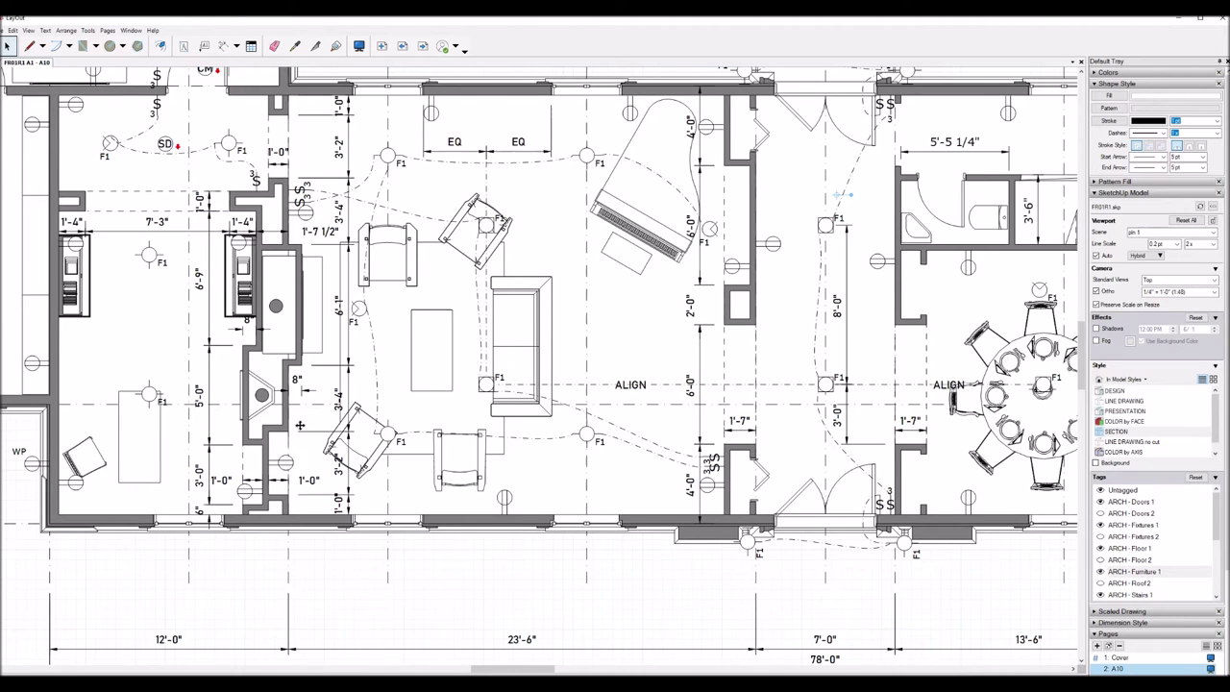
scroll(298, 425, "down", 1)
scroll(277, 420, "down", 1)
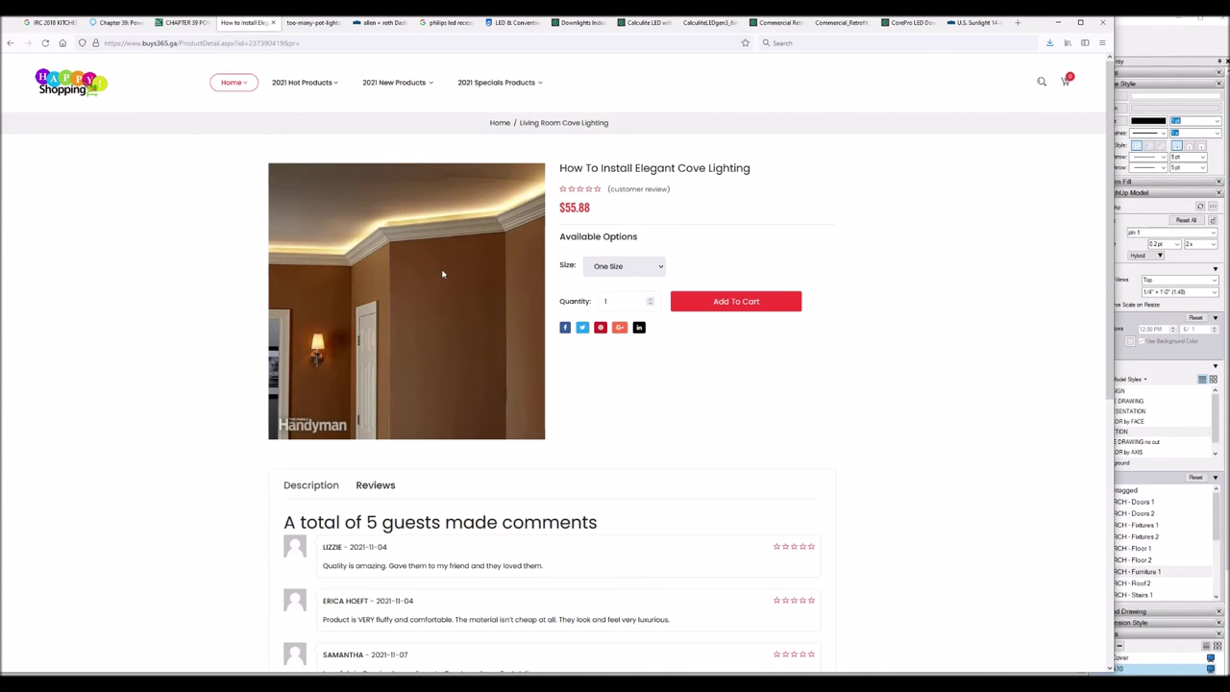
Leave the Elegant Cove Lighting page and bring LayOut's A10 First Floor Plan back to the front.
key("alt+Tab")
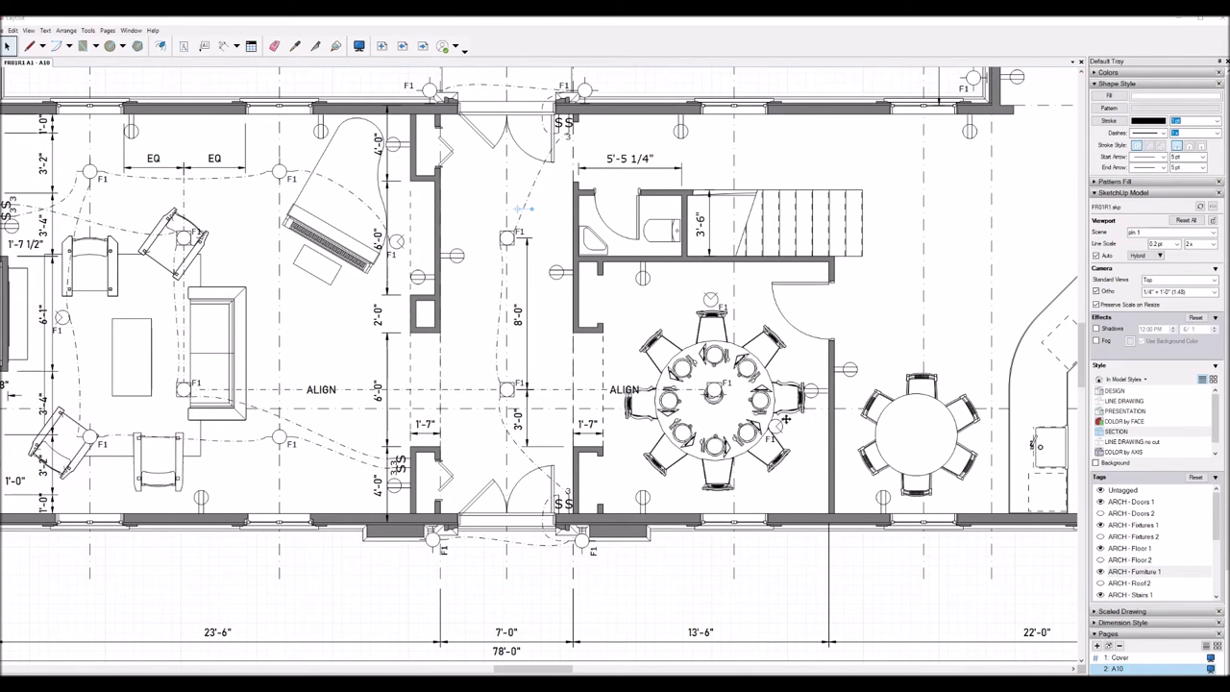
Zoom out and back in on the A10 plan around the bath, laundry and living areas.
scroll(947, 454, "down", 2)
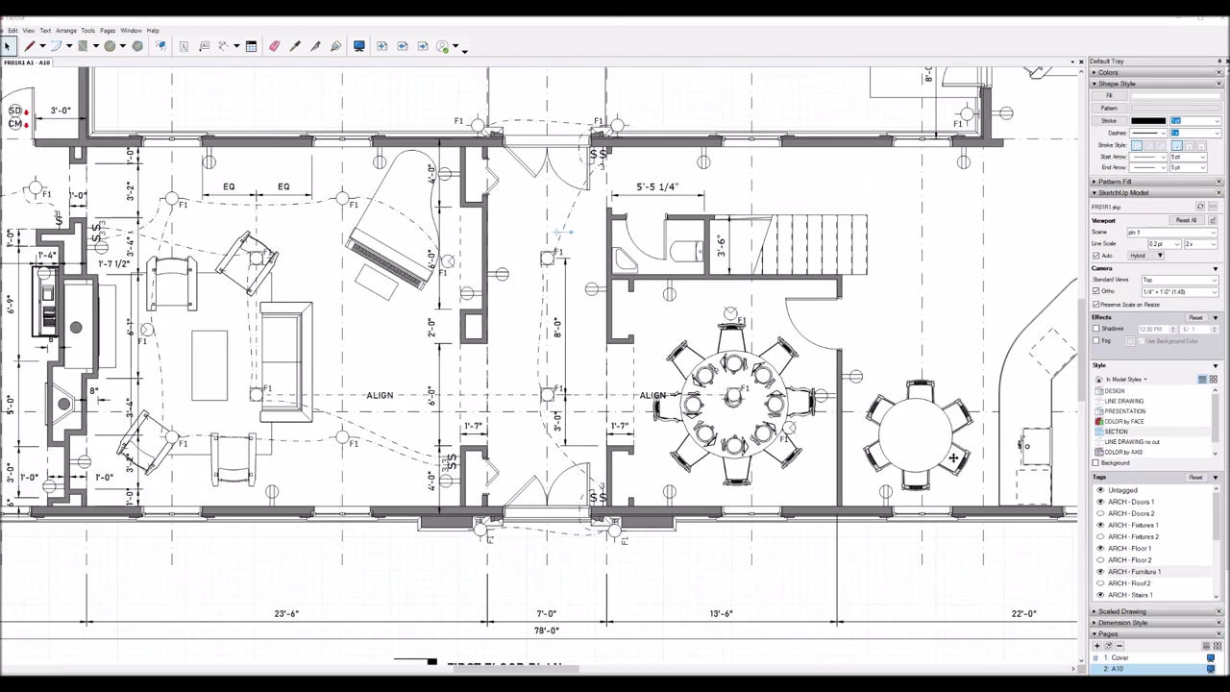
scroll(948, 454, "down", 3)
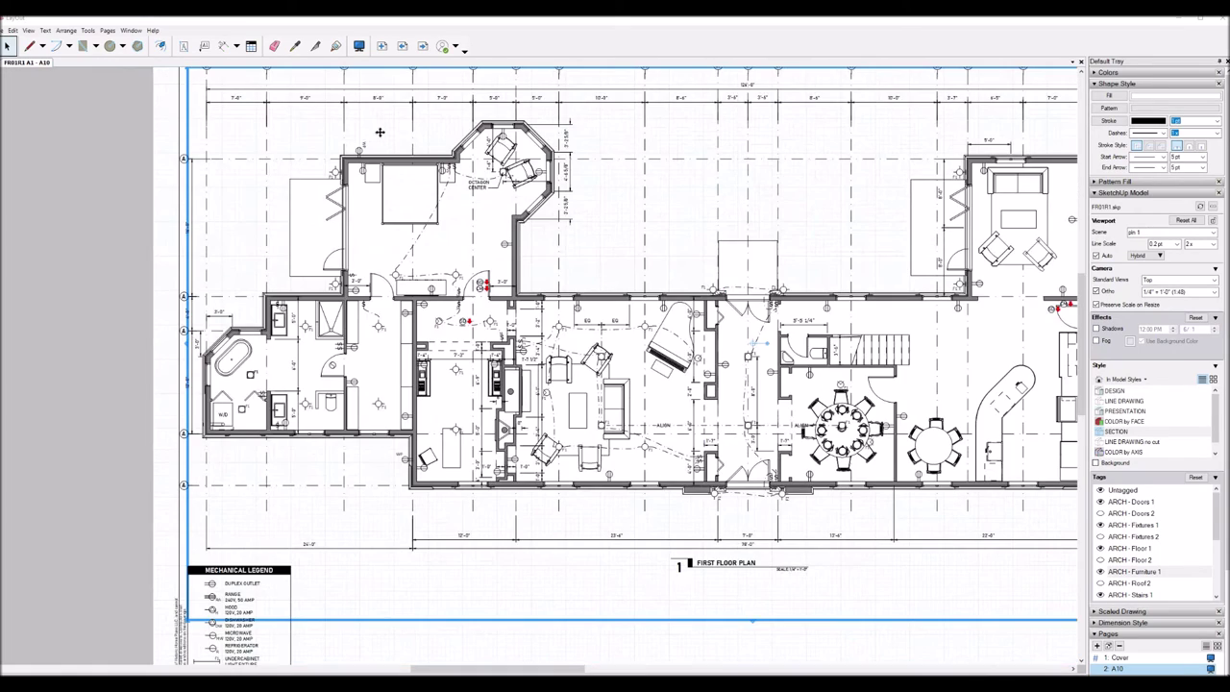
scroll(361, 124, "up", 4)
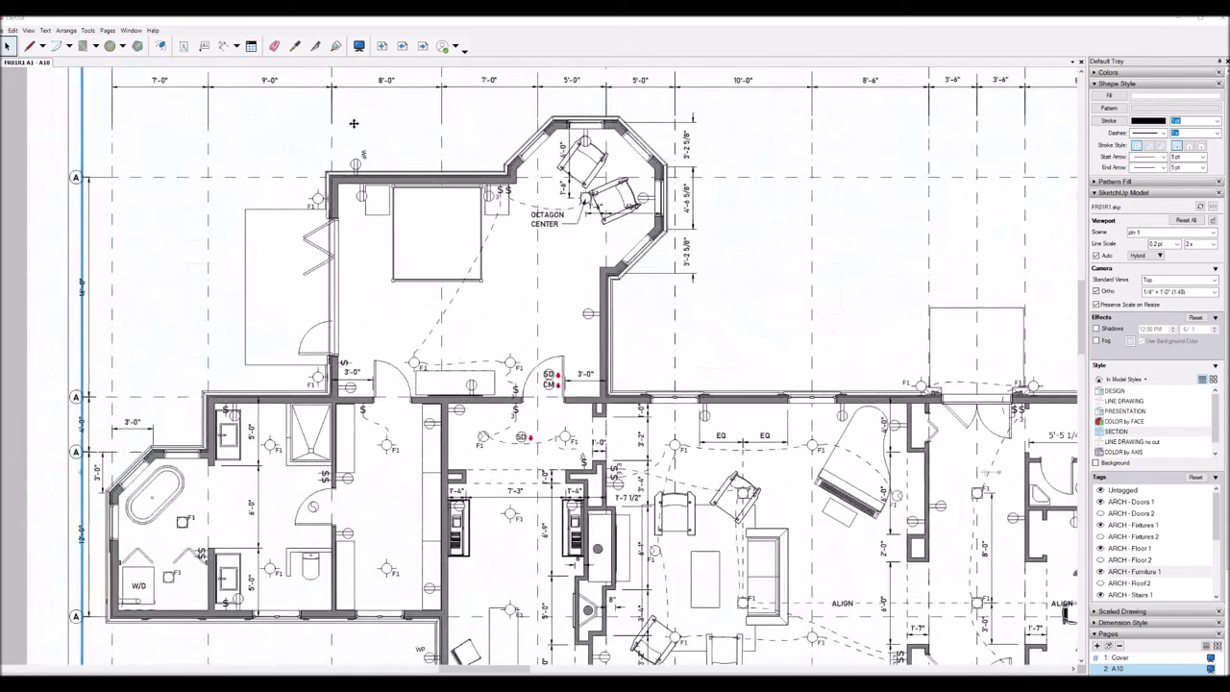
scroll(352, 124, "up", 2)
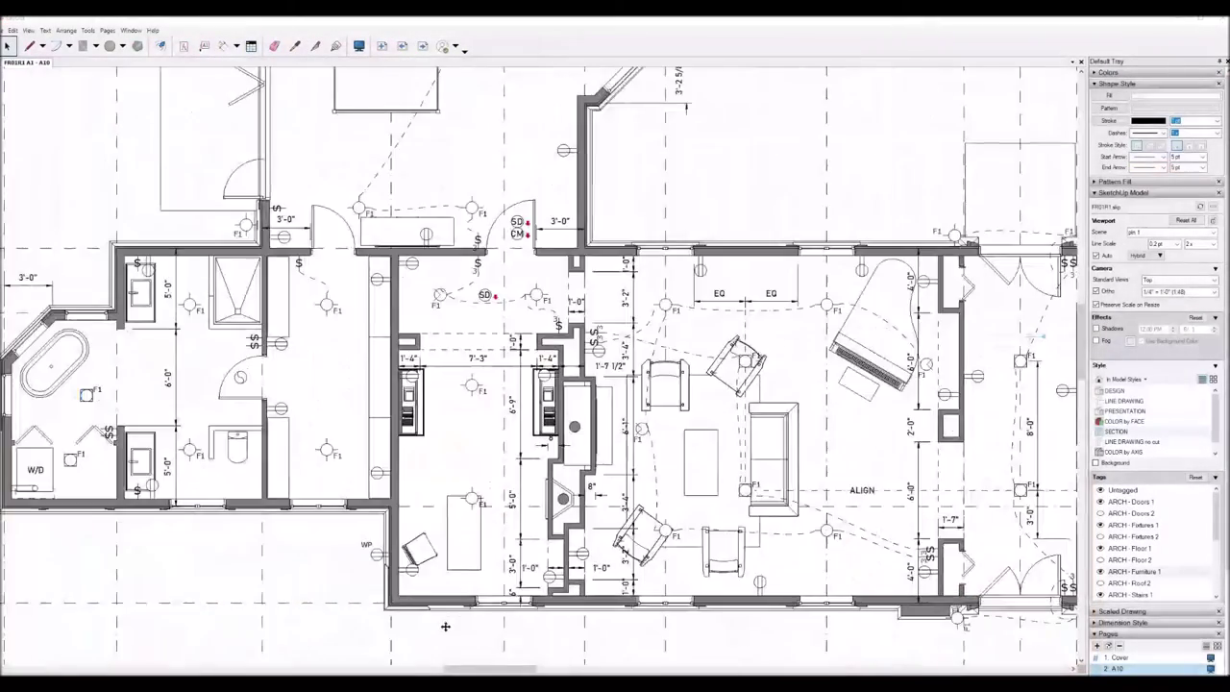
Zoom in on the A10 fireplace wall dimensioned 1'-4", 7'-3" and 6'-9".
scroll(445, 627, "up", 3)
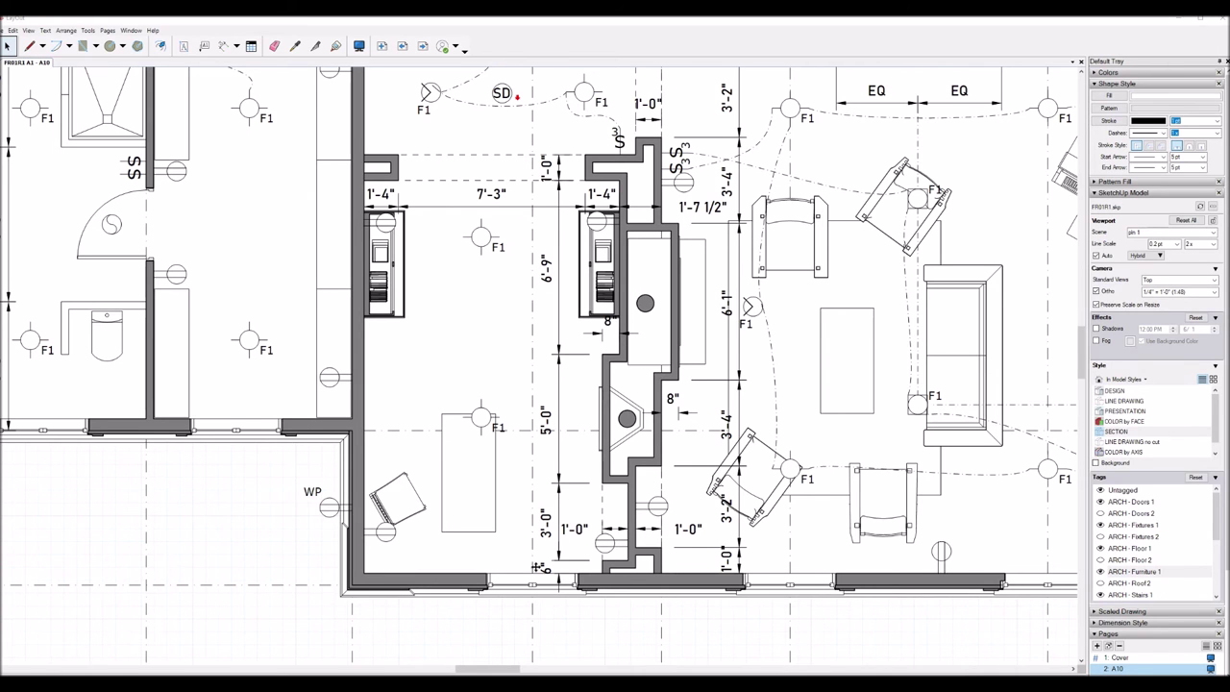
scroll(537, 567, "down", 2)
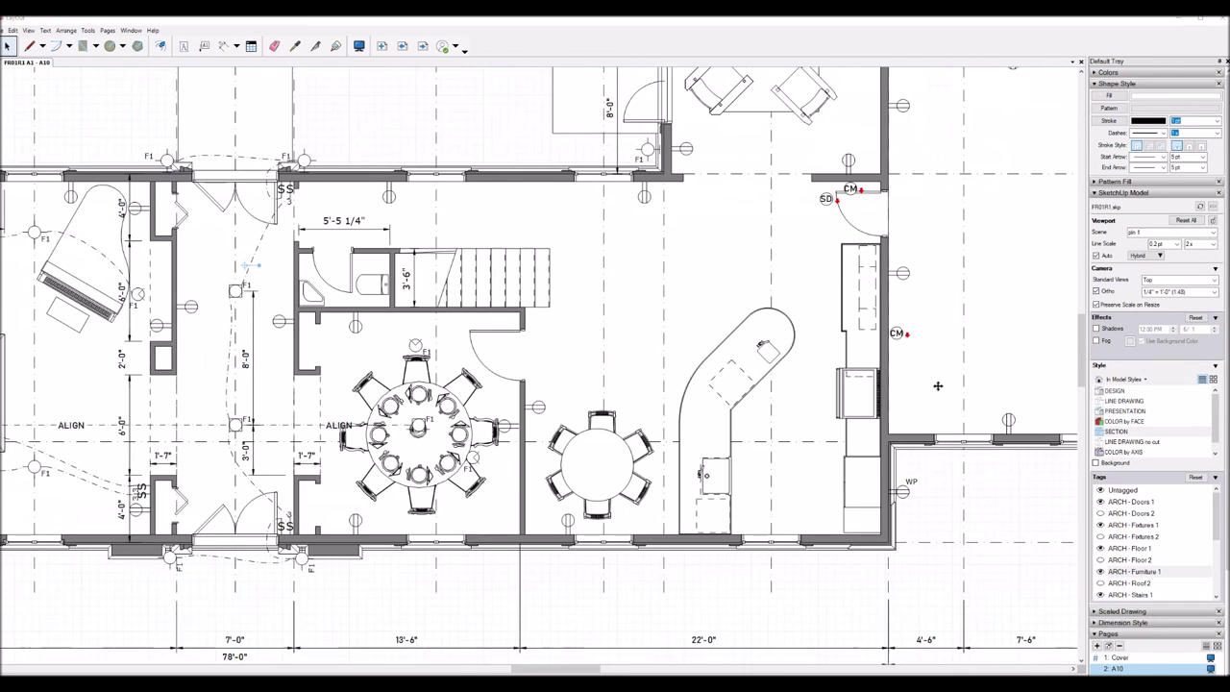
scroll(938, 386, "up", 2)
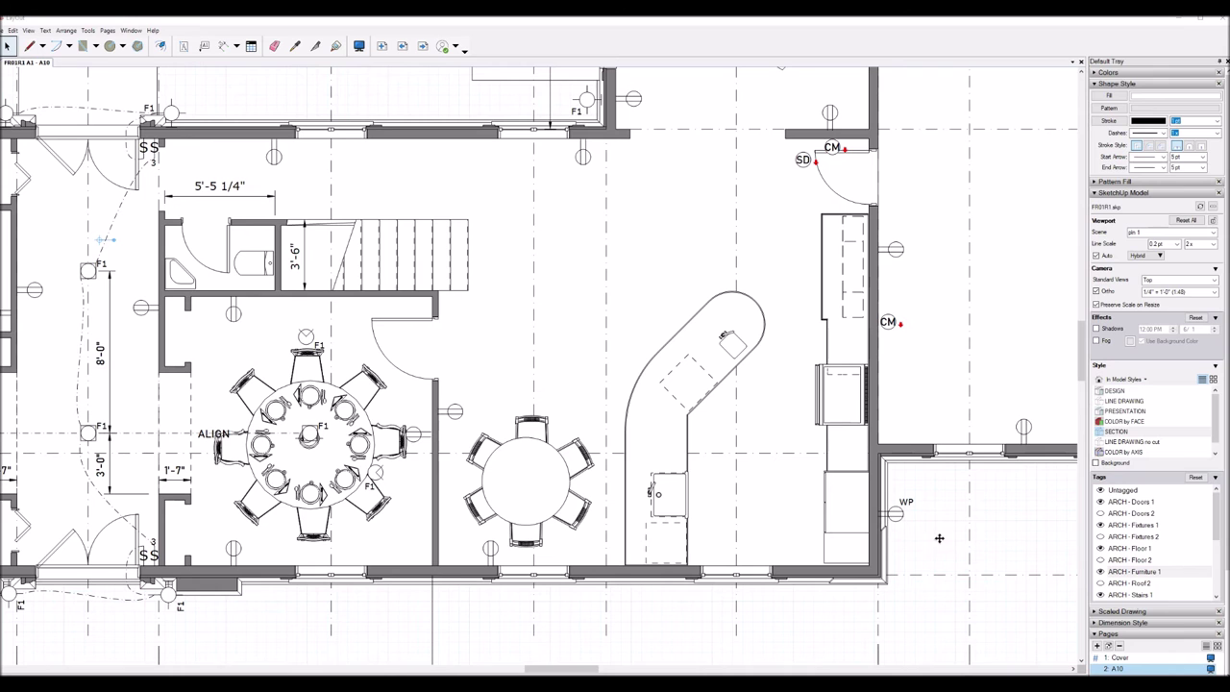
scroll(940, 538, "down", 3)
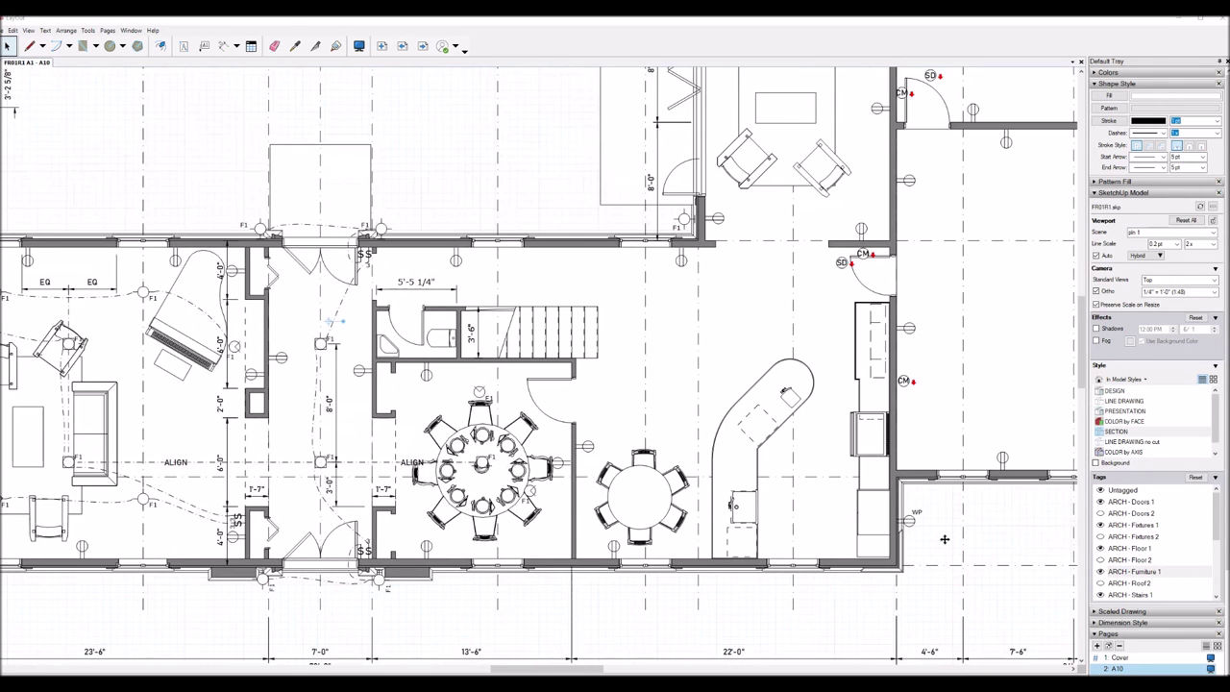
scroll(945, 539, "down", 2)
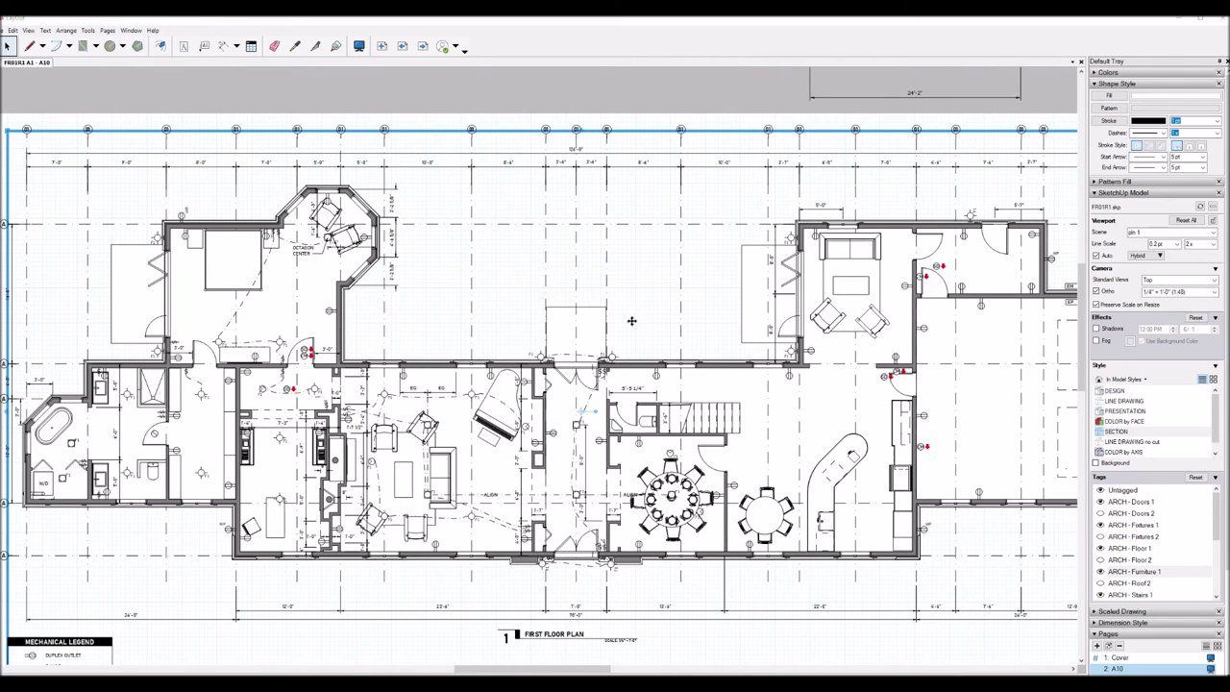
scroll(631, 320, "down", 3)
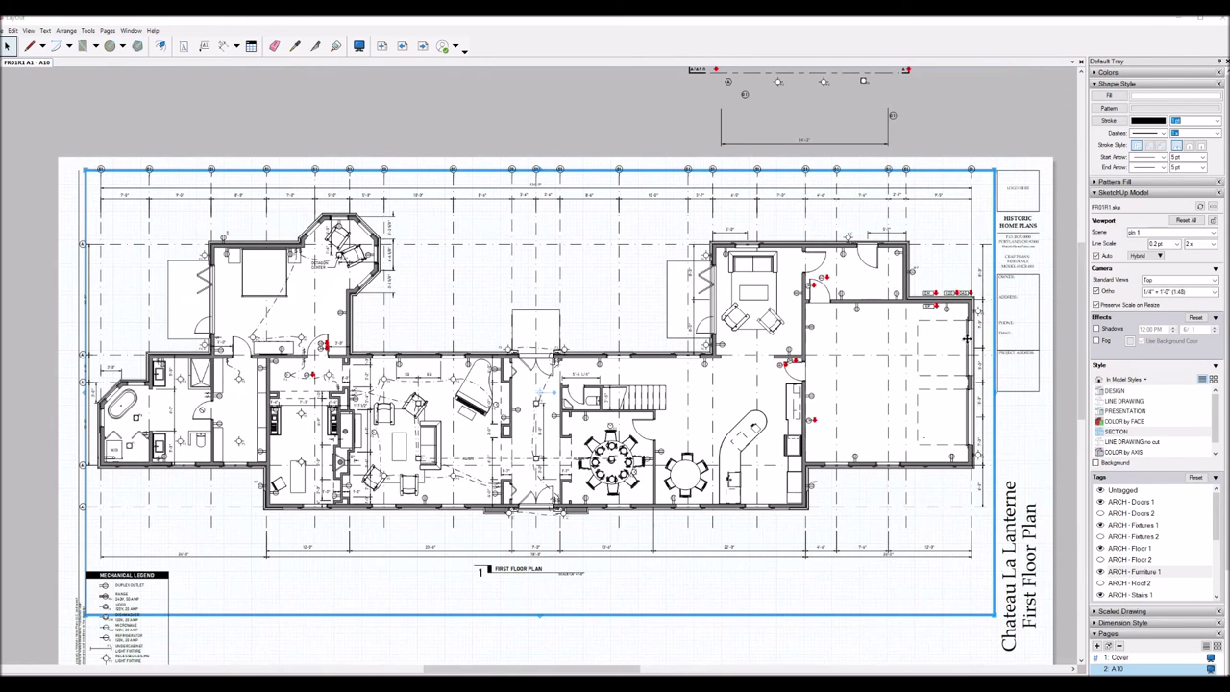
scroll(971, 342, "up", 2)
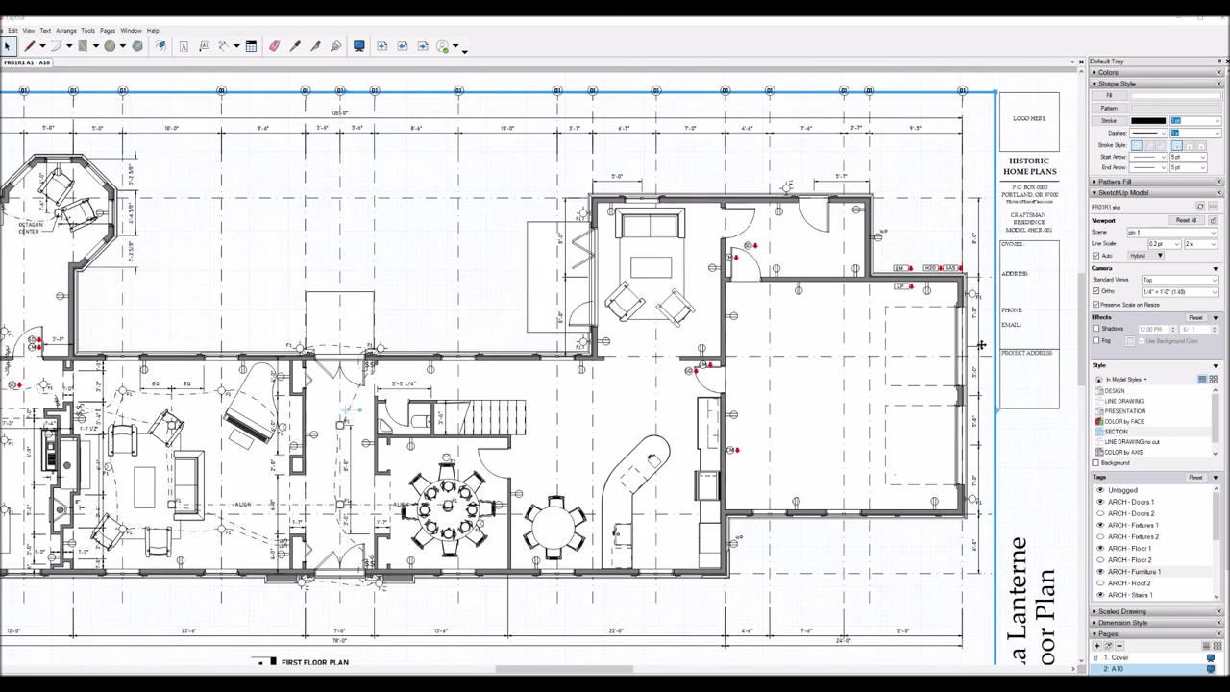
scroll(980, 344, "up", 2)
key("Escape")
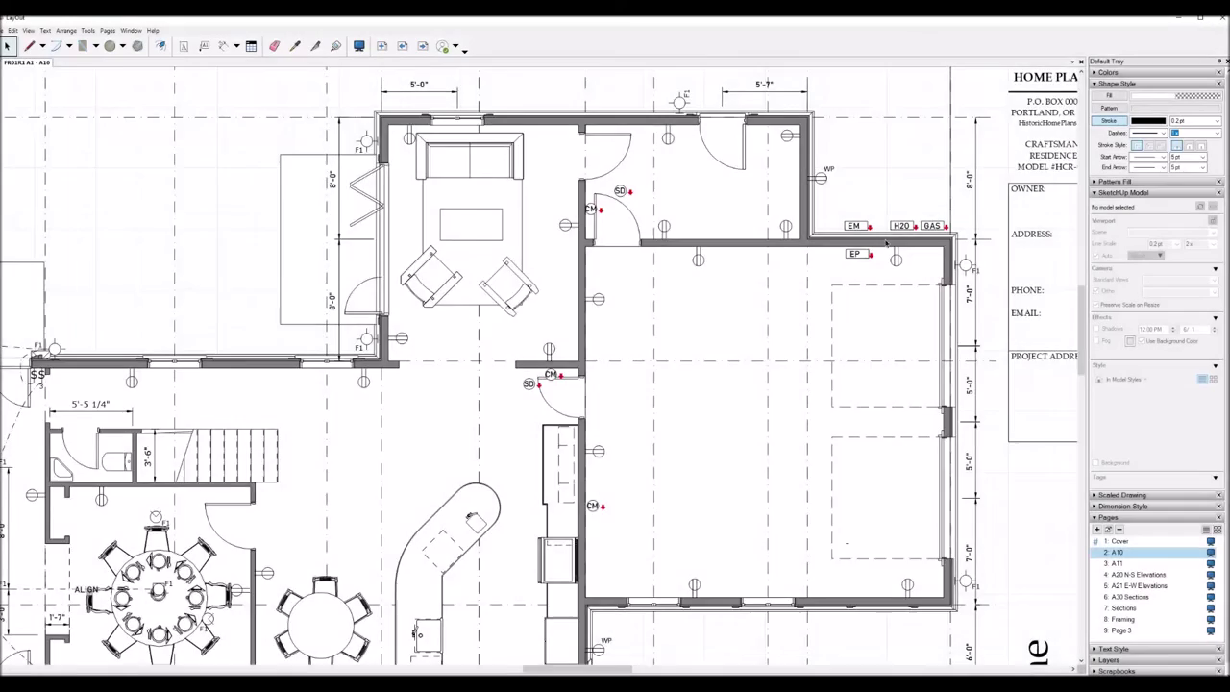
Zoom out to show the whole Chateau La Lanterne First Floor Plan on sheet A10.
scroll(886, 242, "down", 4)
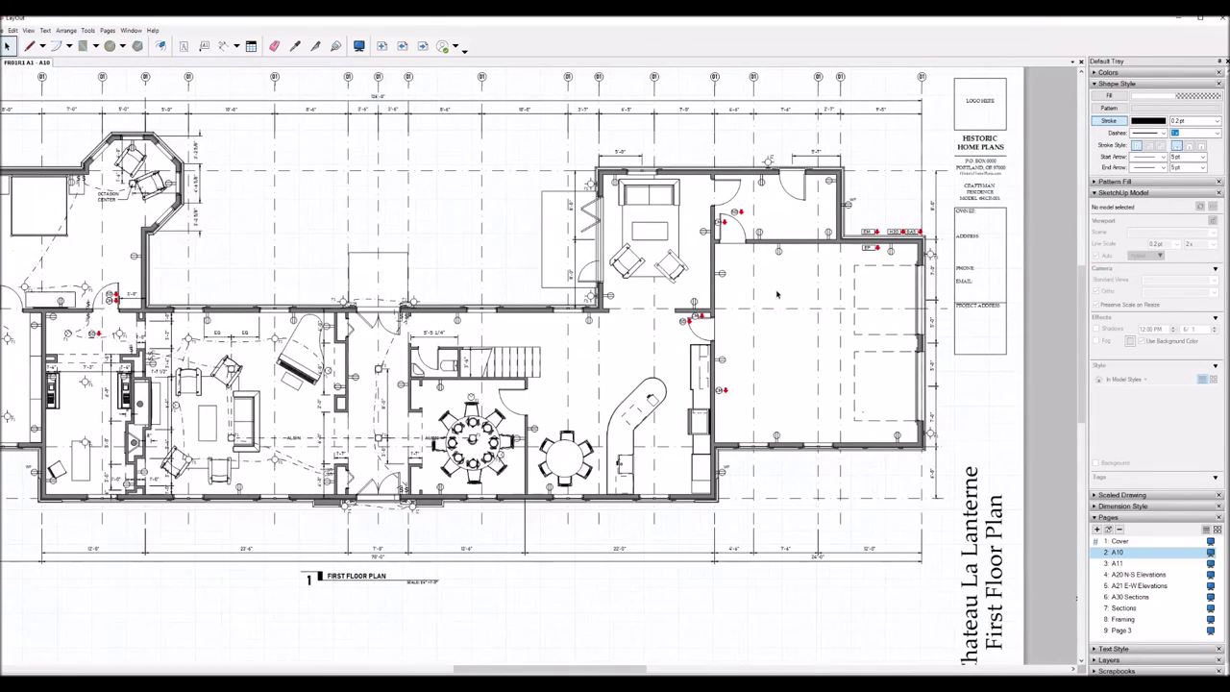
Zoom out to the full A10 plan and collapse the SketchUp Model panel, leaving the page list.
scroll(777, 295, "down", 1)
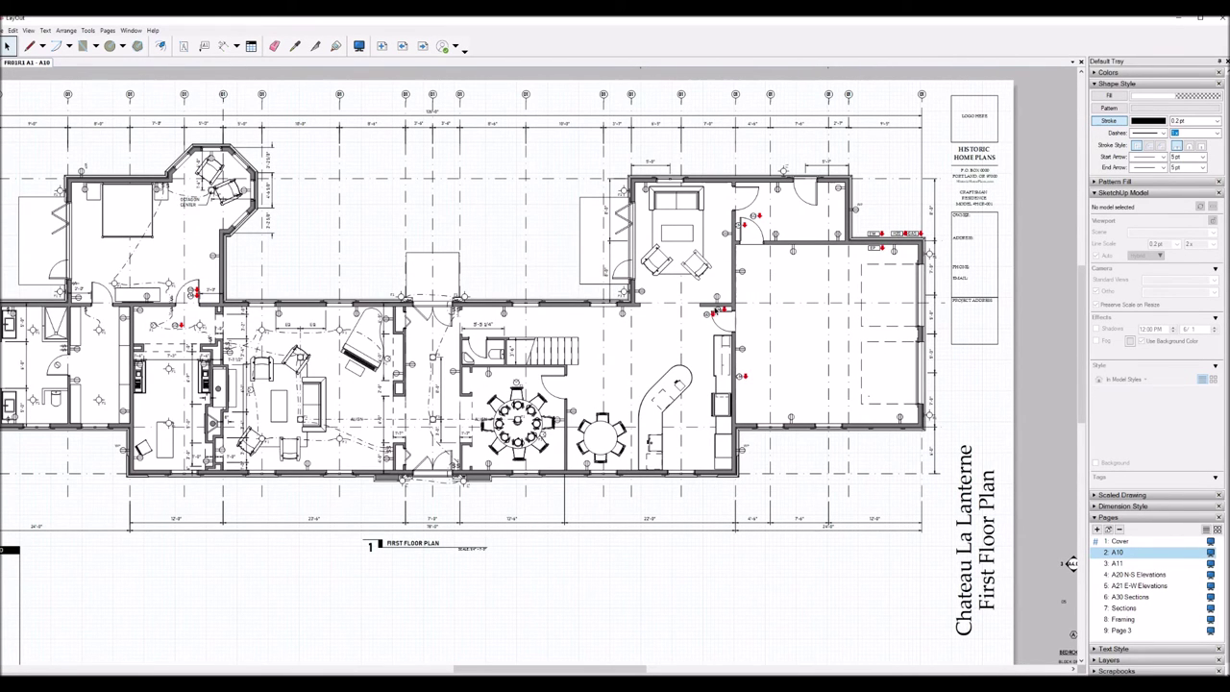
scroll(11, 227, "up", 3)
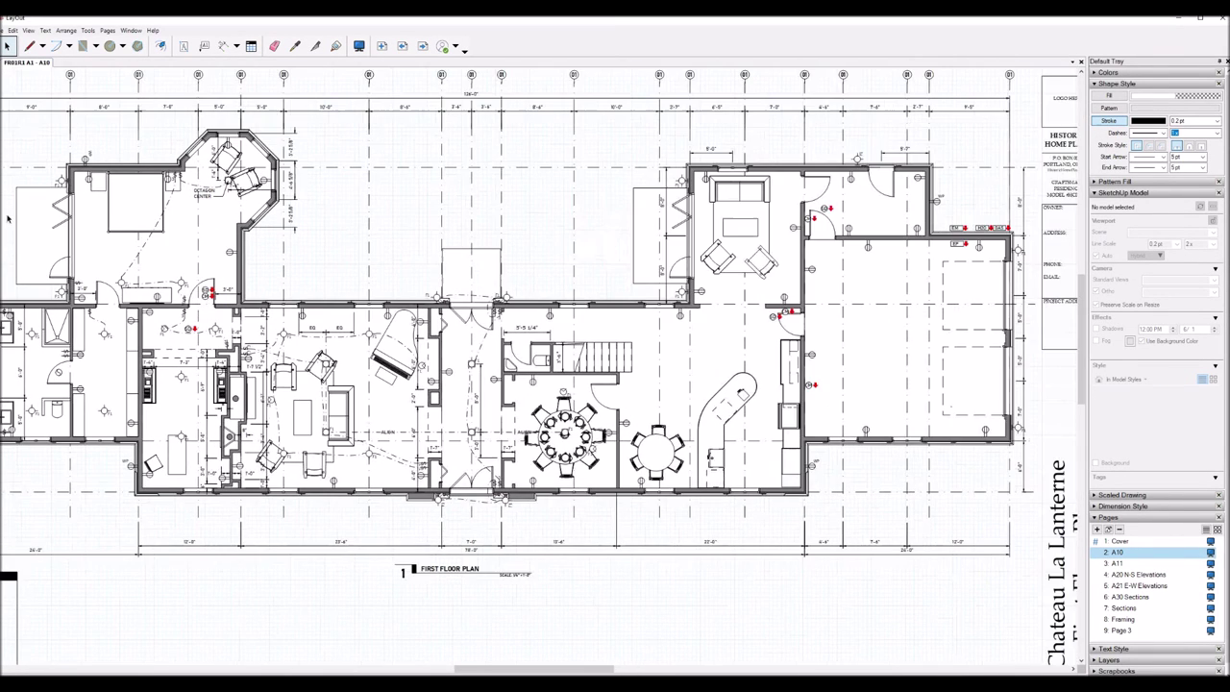
scroll(12, 136, "up", 3)
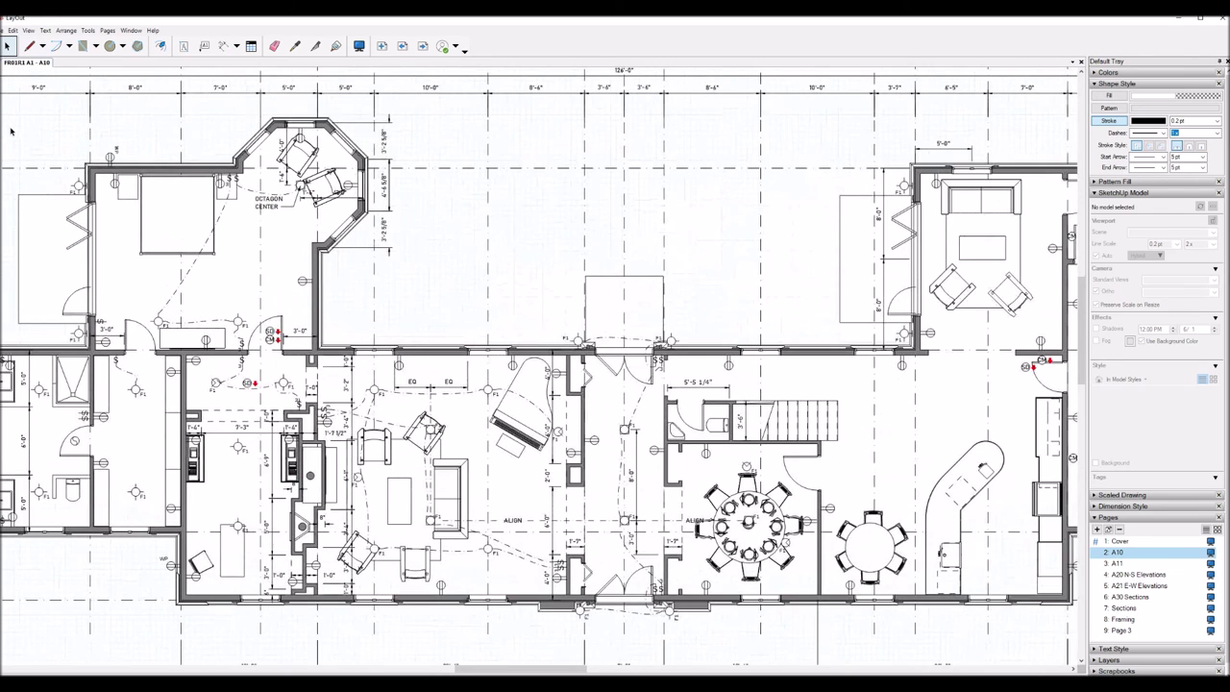
scroll(14, 135, "up", 1)
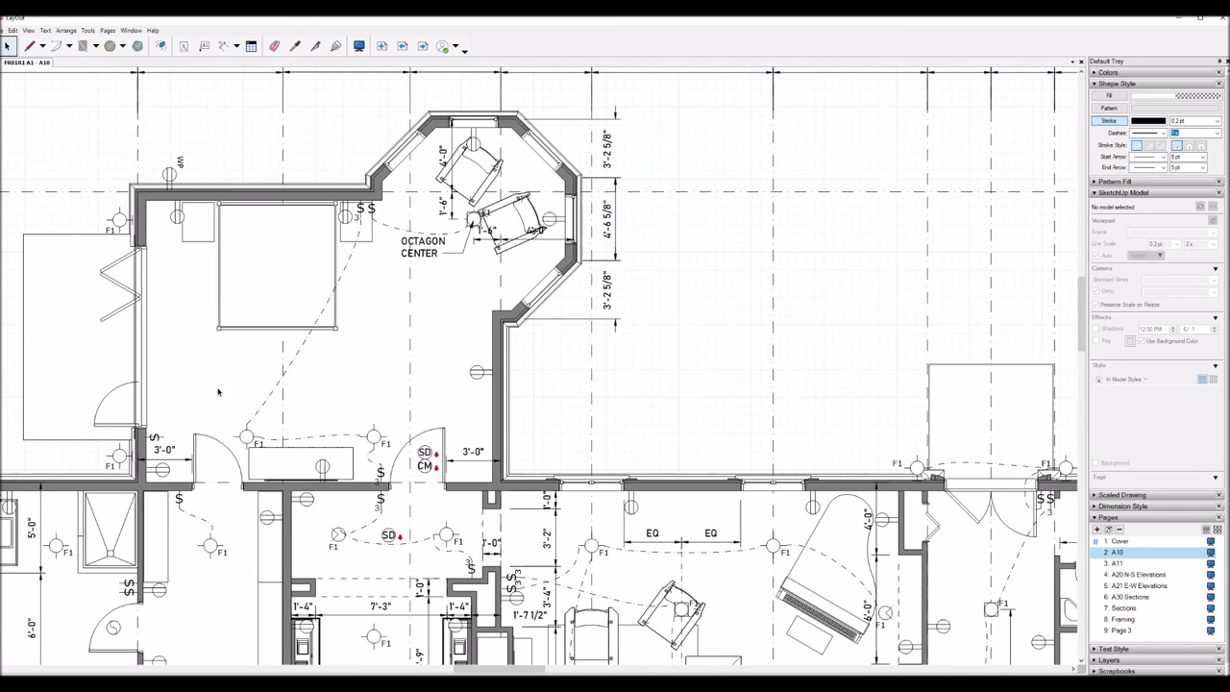
scroll(219, 380, "down", 2)
scroll(271, 465, "down", 1)
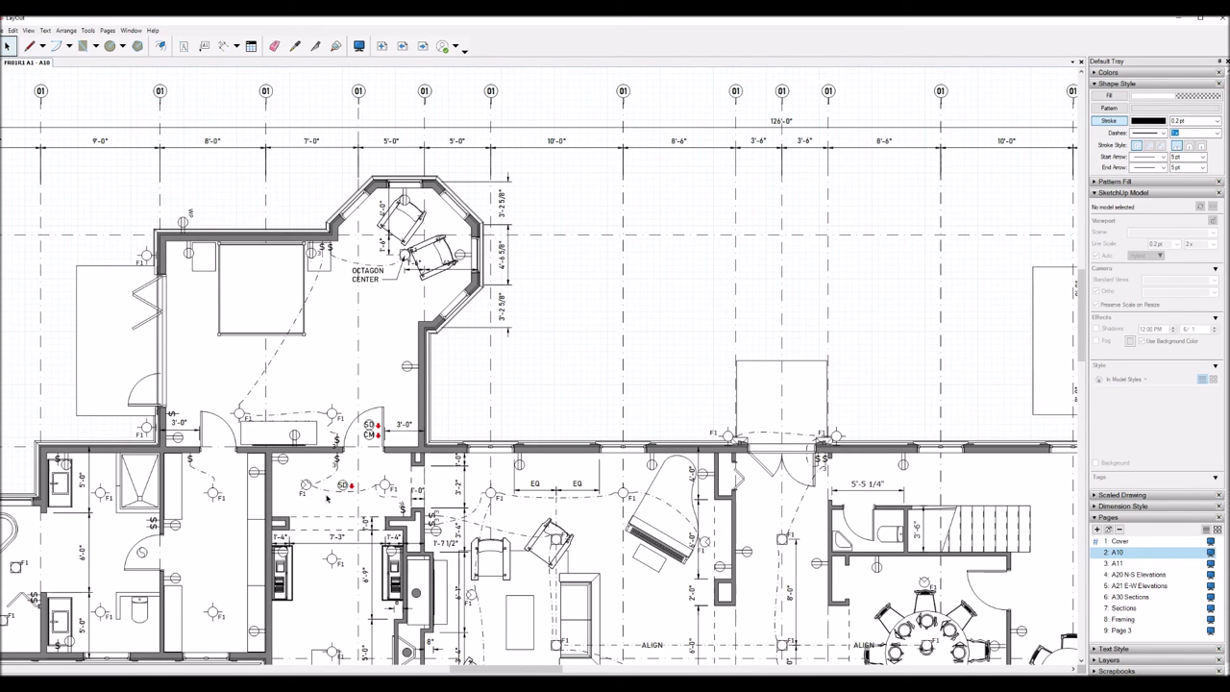
scroll(250, 394, "down", 2)
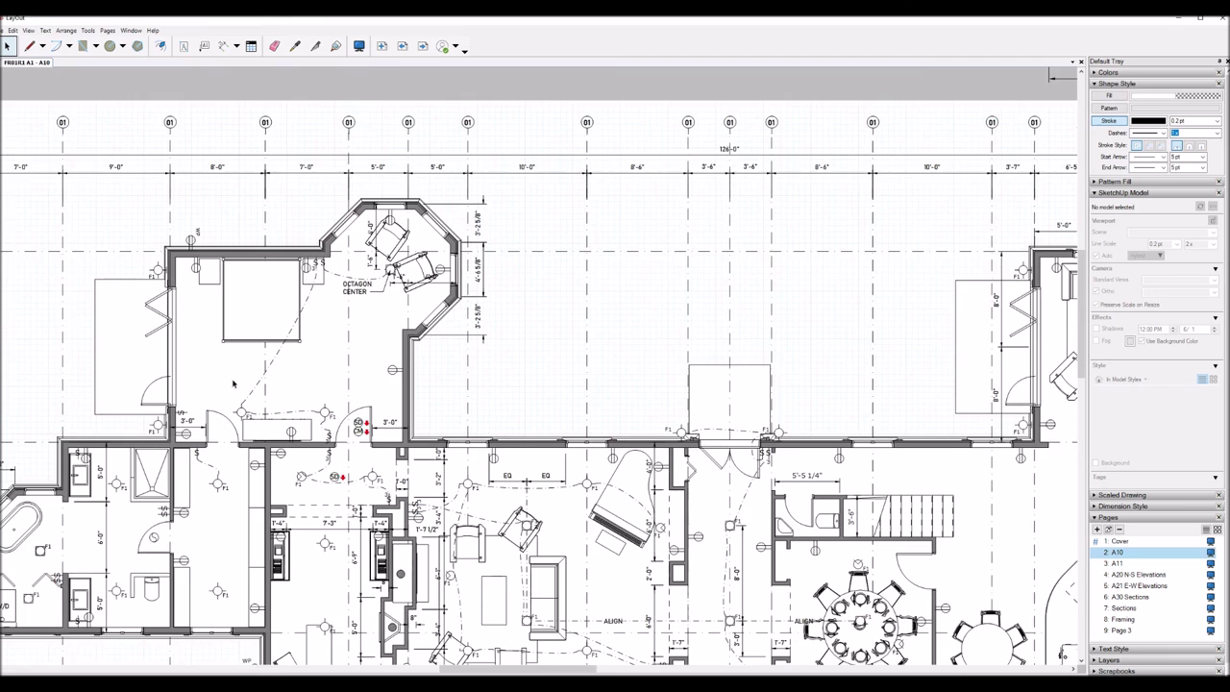
scroll(231, 382, "down", 1)
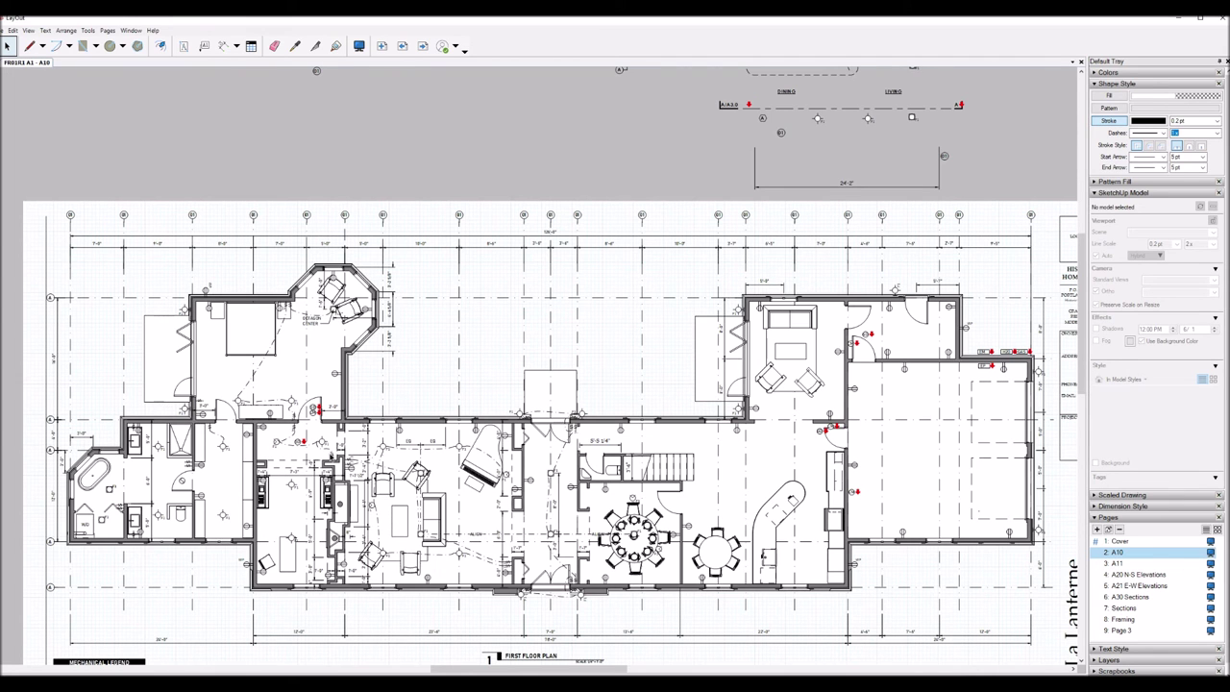
left_click(1094, 193)
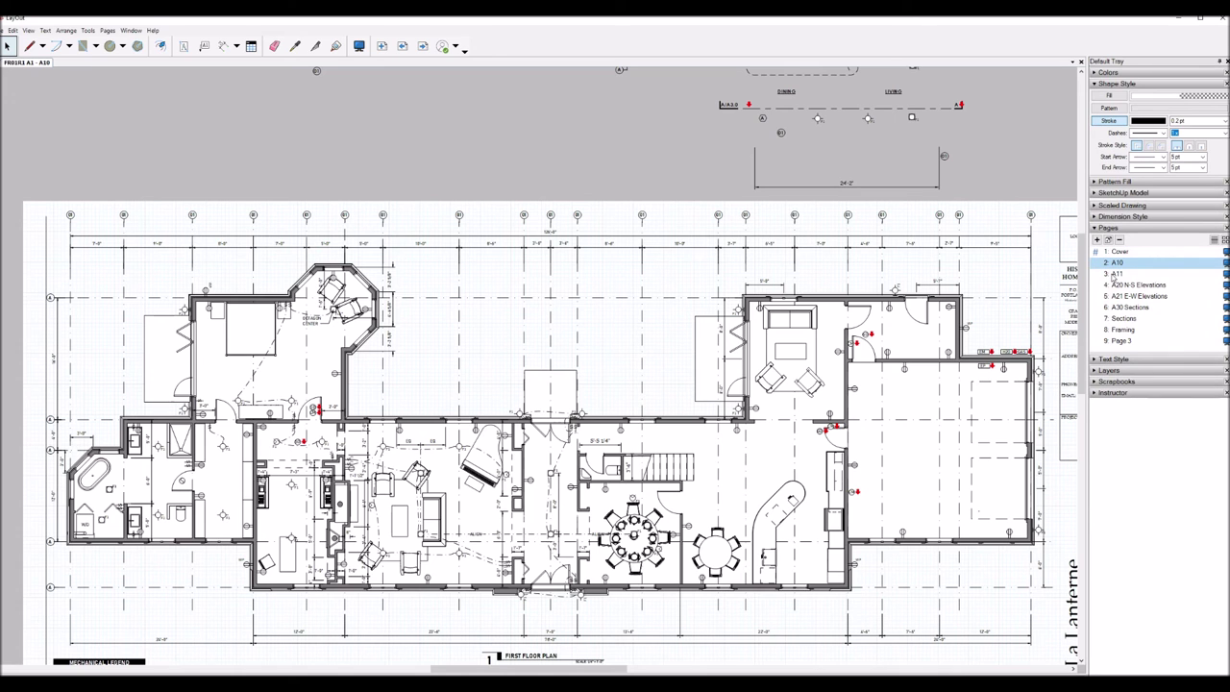
Switch to page 3 A11 and zoom in on its upper-floor rooms, closets, baths and stair.
left_click(1115, 274)
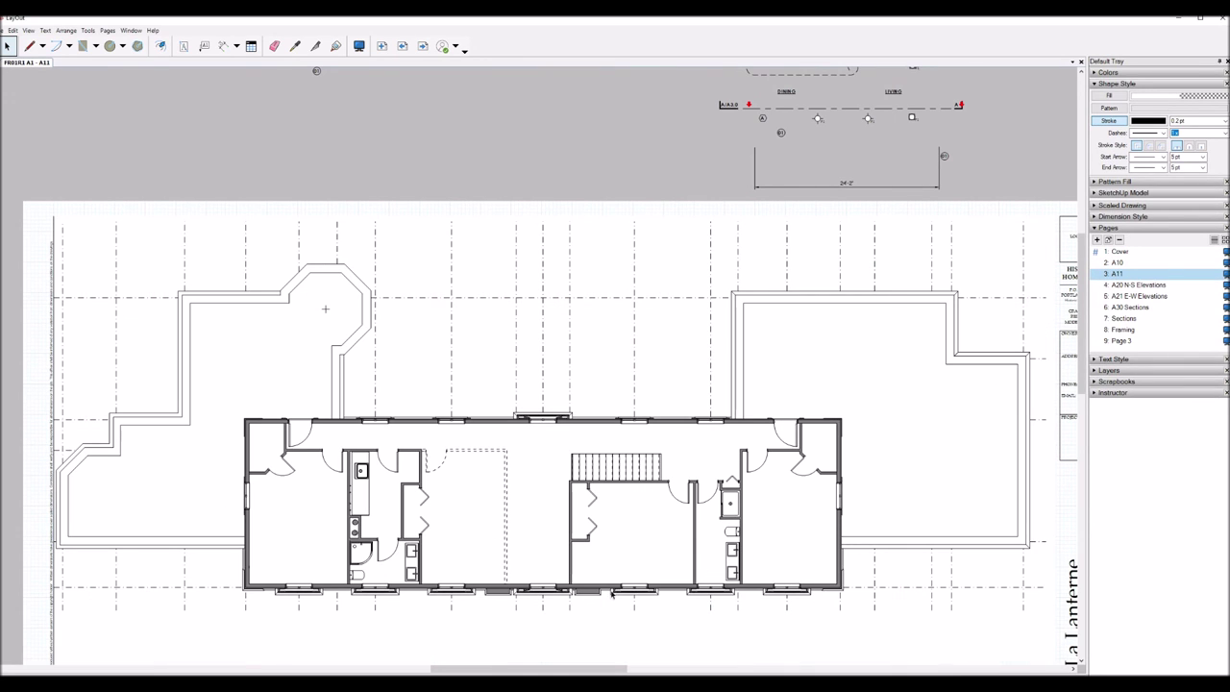
scroll(563, 641, "up", 5)
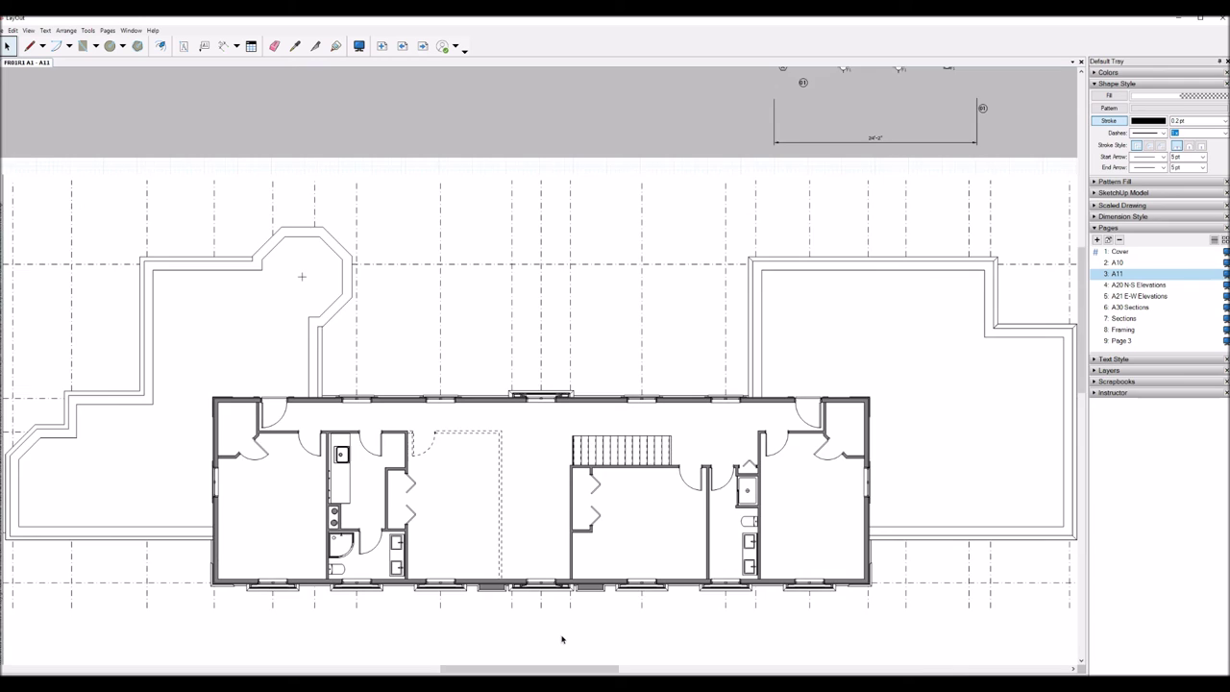
scroll(564, 640, "up", 1)
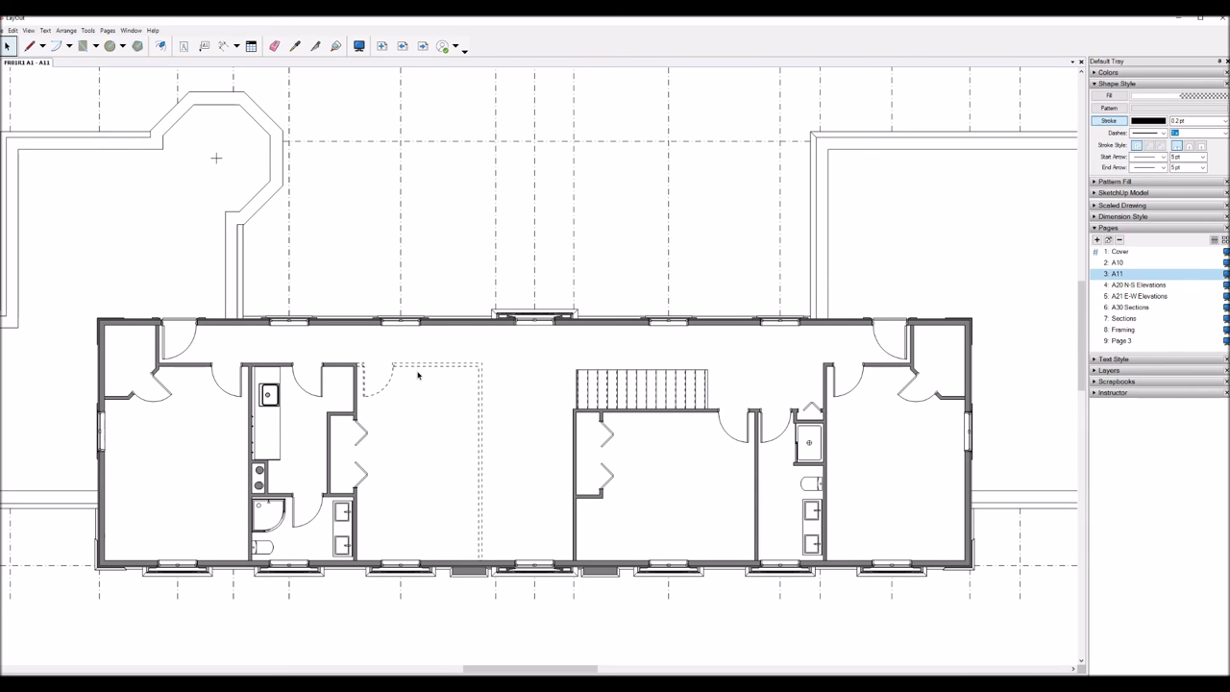
scroll(418, 375, "down", 2)
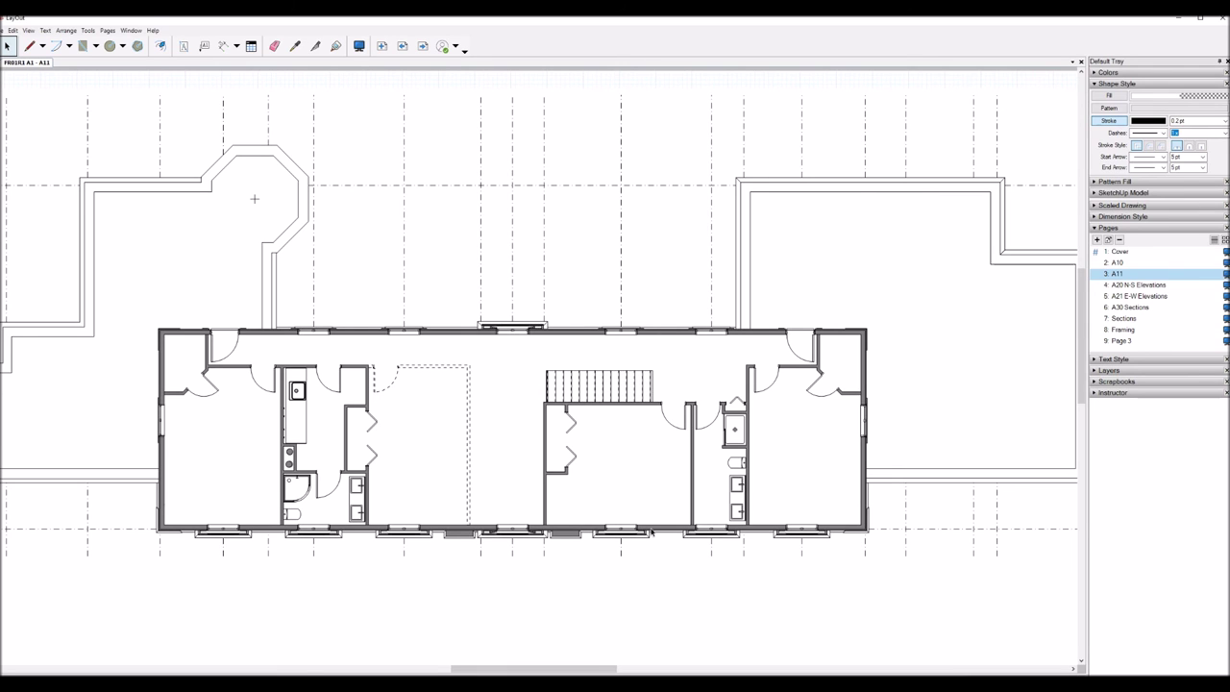
scroll(653, 531, "up", 1)
scroll(412, 612, "up", 1)
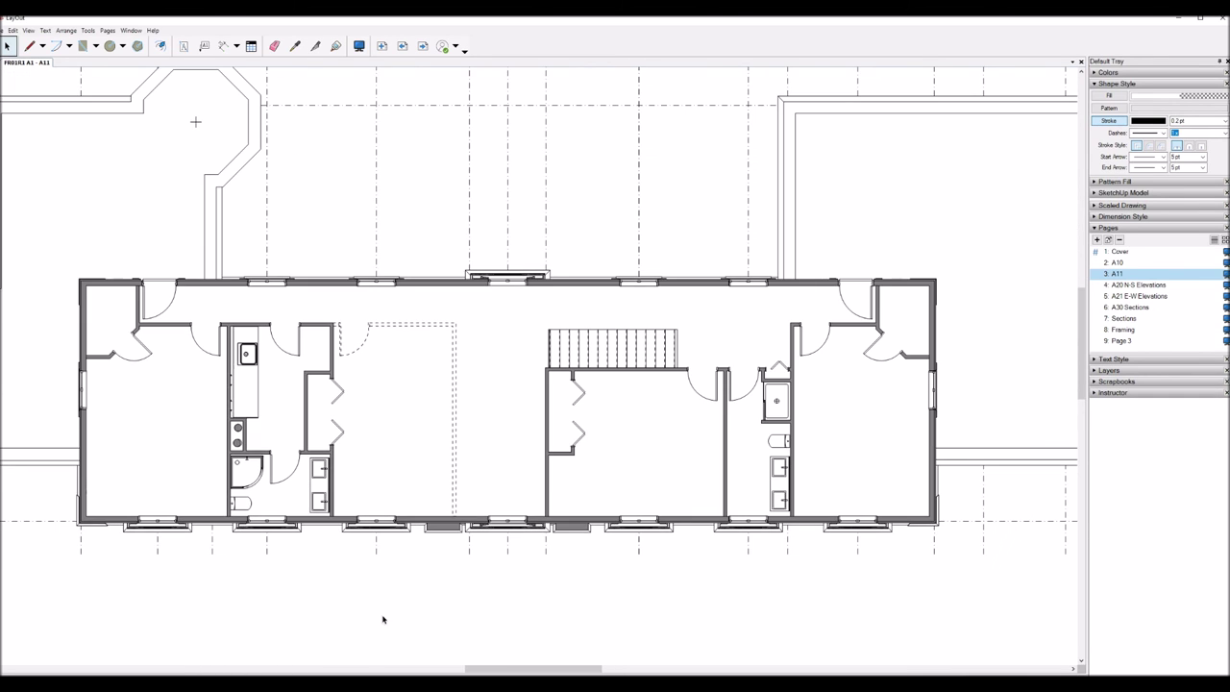
scroll(384, 618, "up", 1)
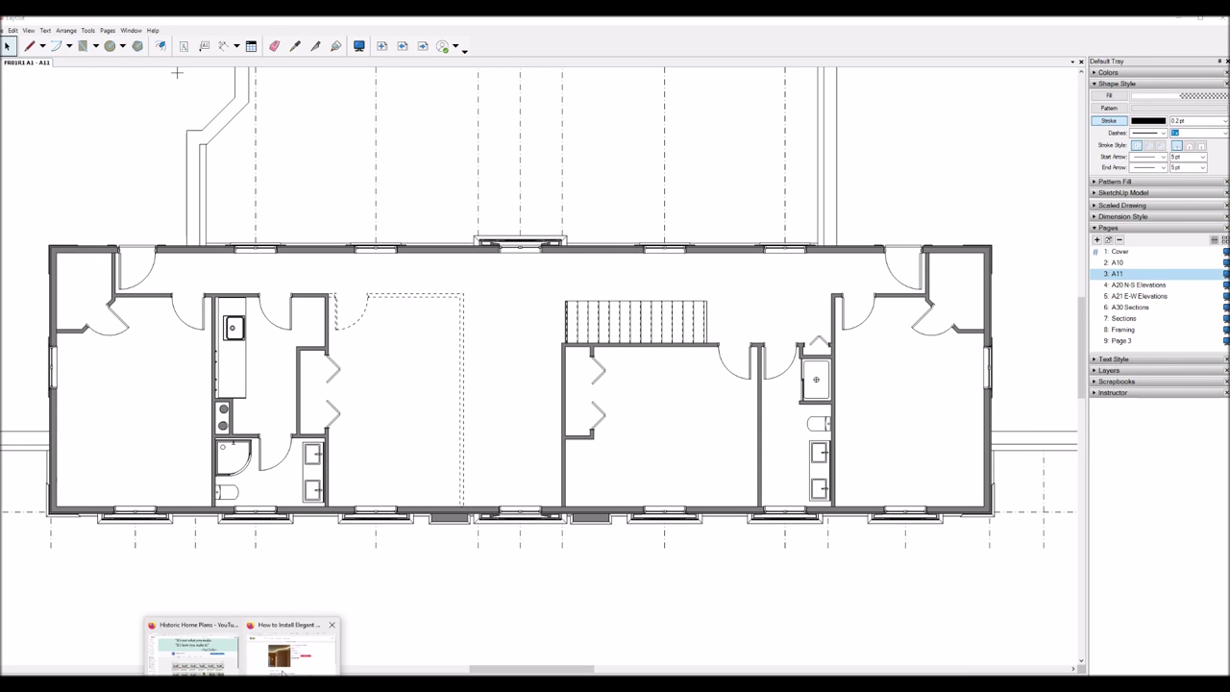
left_click(288, 634)
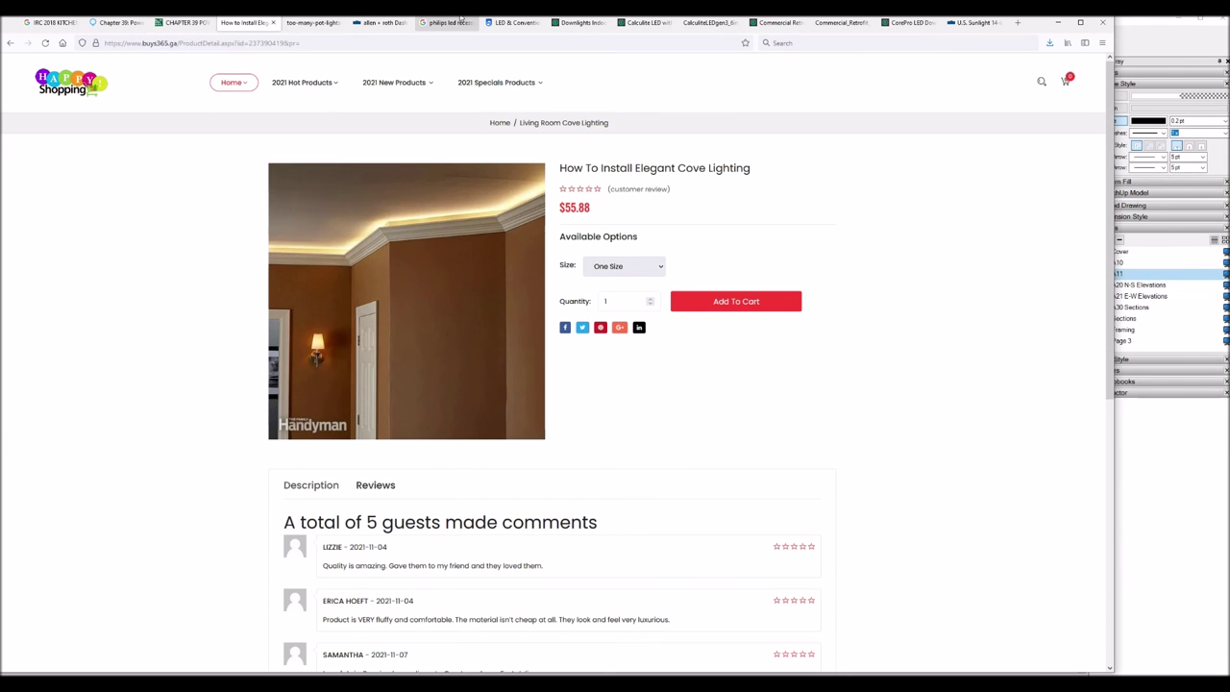
Check the $250 U.S. Sunlight tubular skylight on Lowe's, then return to LayOut's A11 plan.
left_click(973, 22)
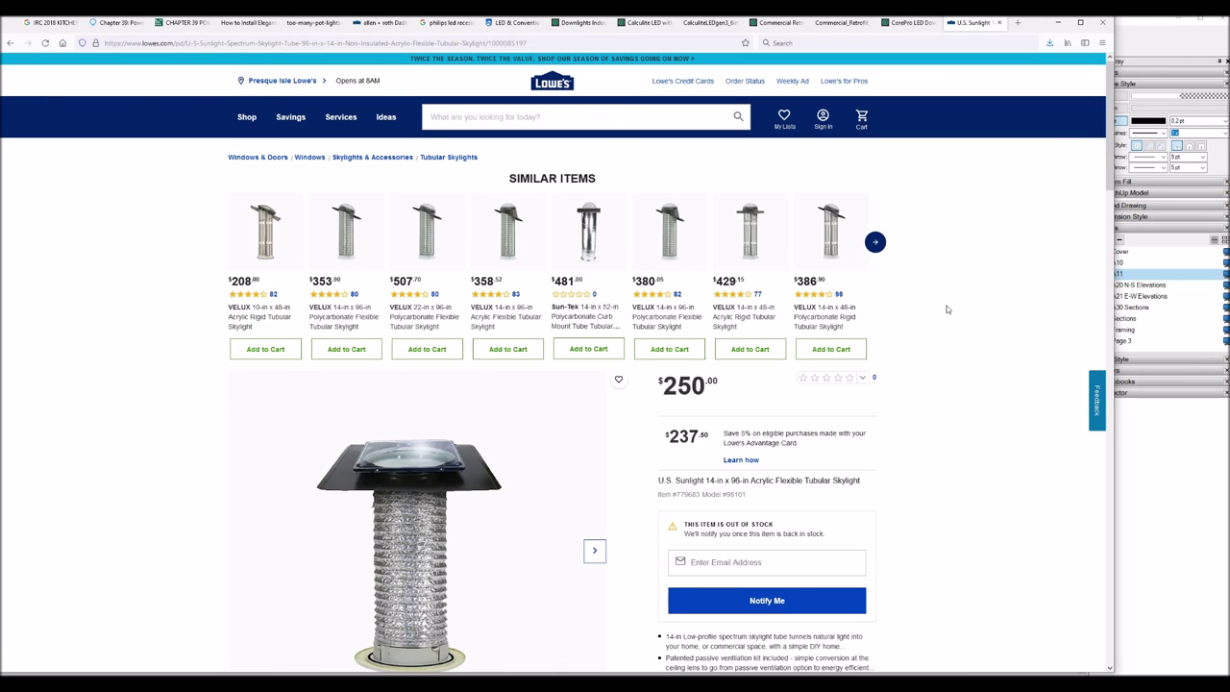
mouse_move(558, 488)
left_click(1148, 41)
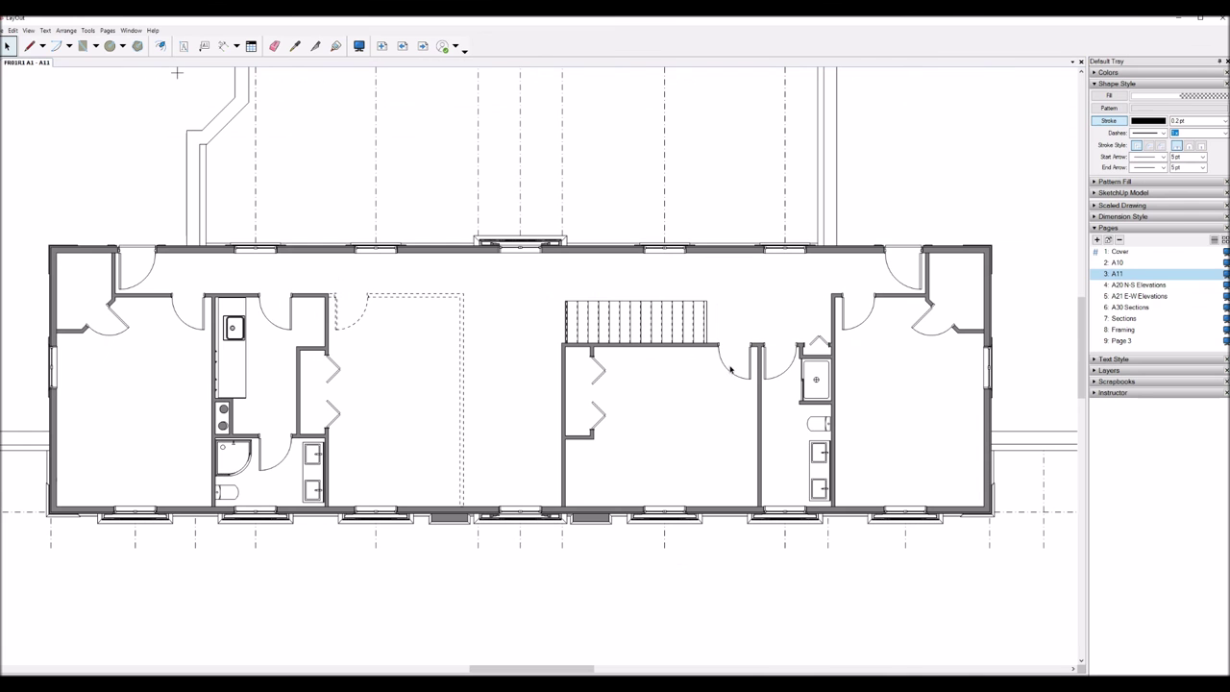